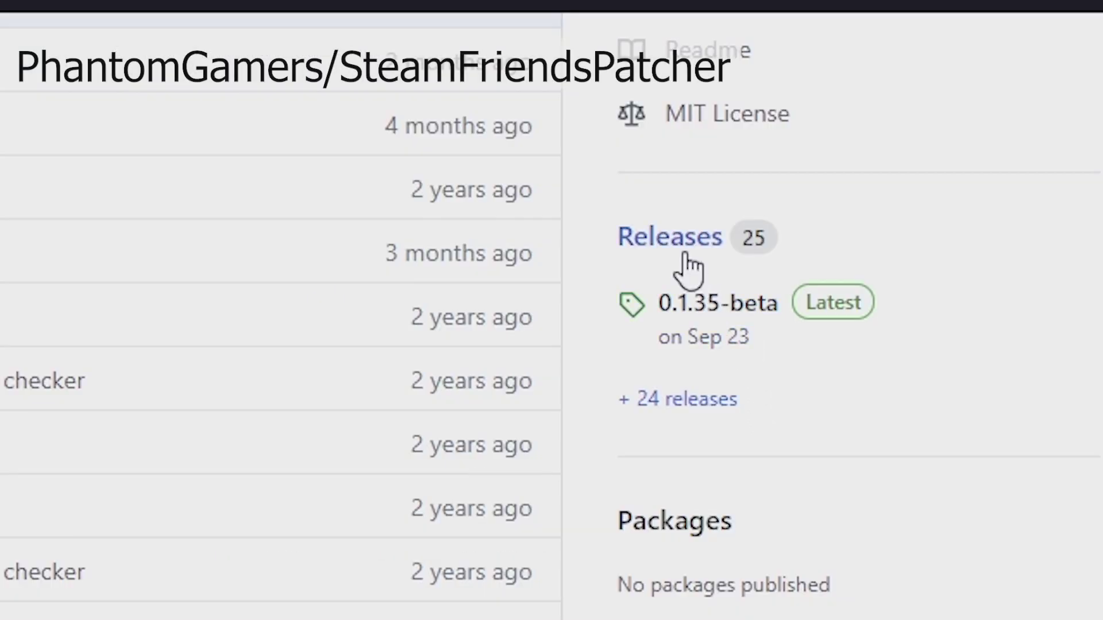
- Get the SteamFriendsPatcher 0.1.35-beta and SteamUI-OldGlory 4.0.1 release downloads
{"action": "left_click", "coordinate": [687, 260]}
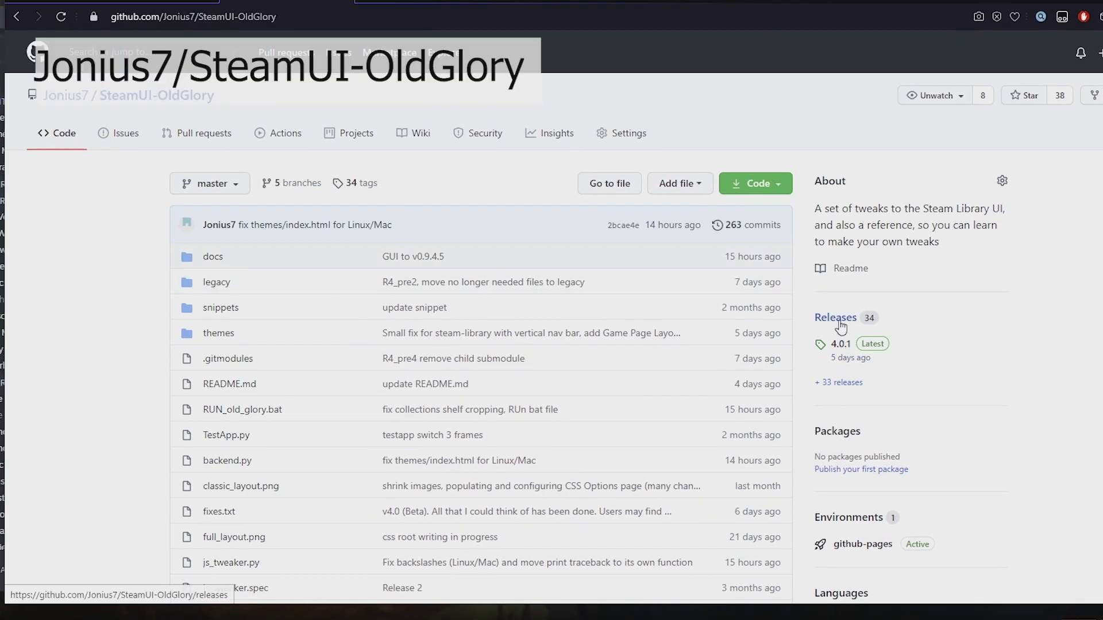
{"action": "left_click", "coordinate": [607, 386]}
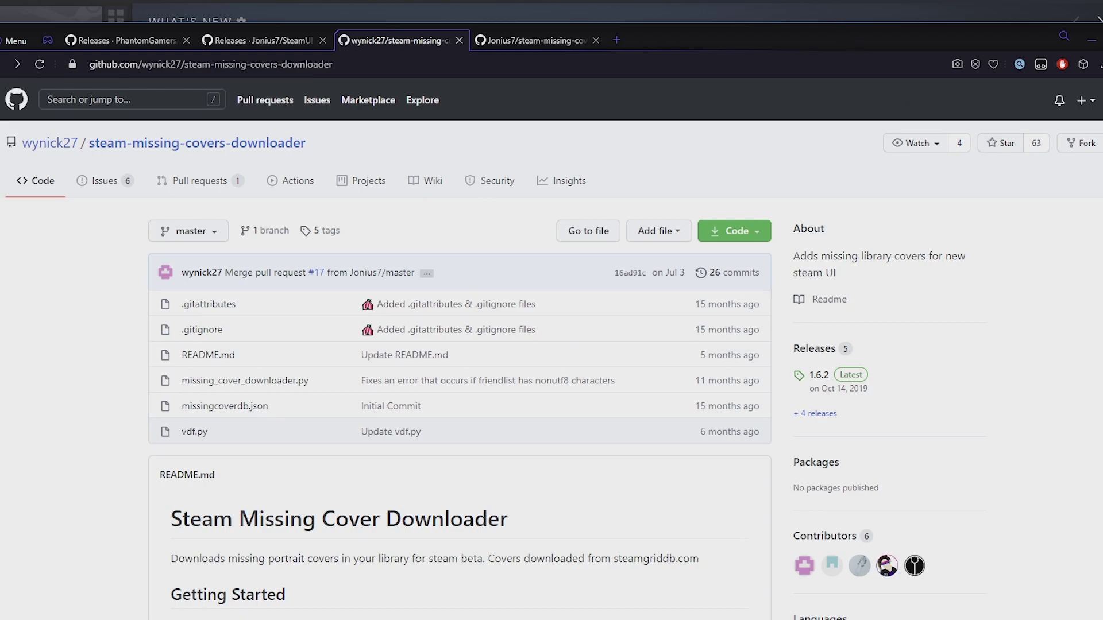
{"action": "key", "text": "alt+Tab"}
{"action": "scroll", "coordinate": [584, 449], "scroll_direction": "down", "scroll_amount": 3}
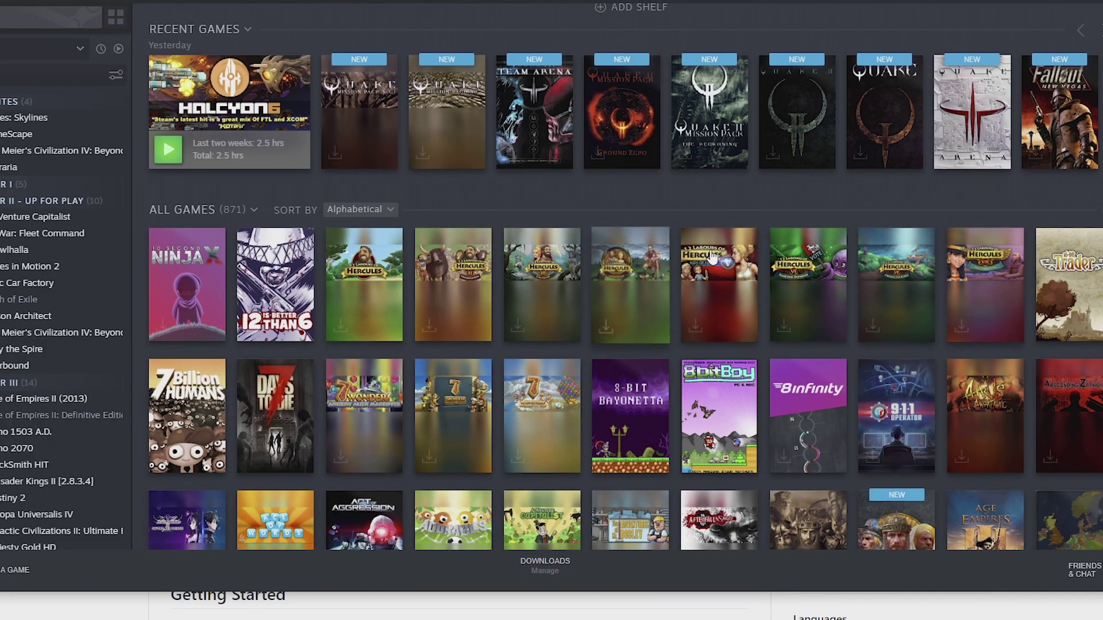
{"action": "scroll", "coordinate": [660, 328], "scroll_direction": "down", "scroll_amount": 2}
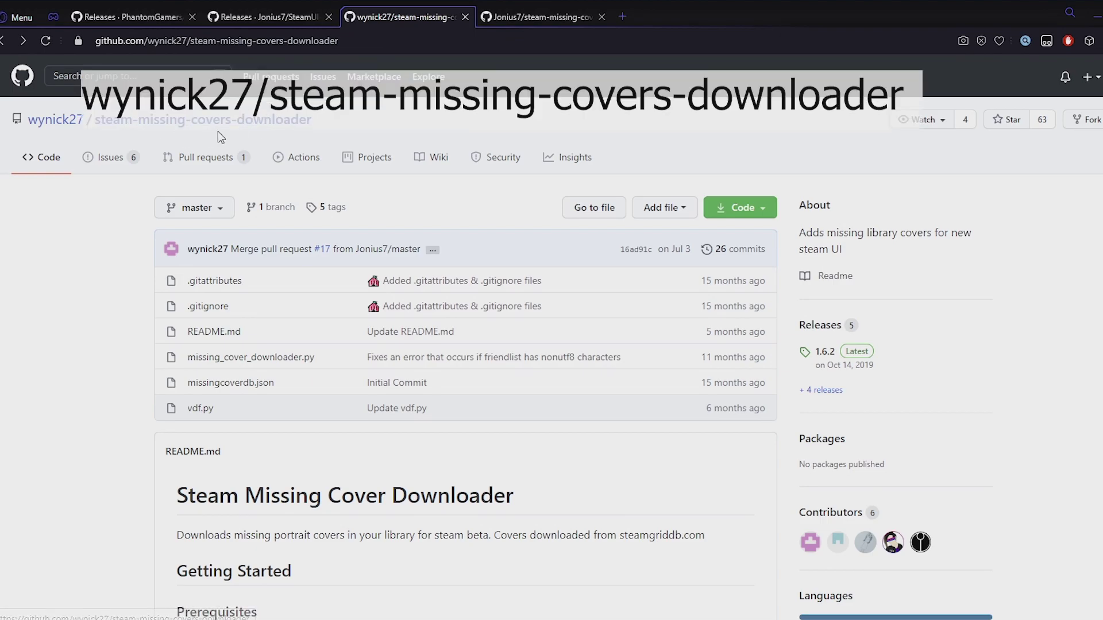
- Get missing_cover_downloader.exe from the Jonius7 fork's new-format-fix release assets
{"action": "left_click", "coordinate": [530, 21]}
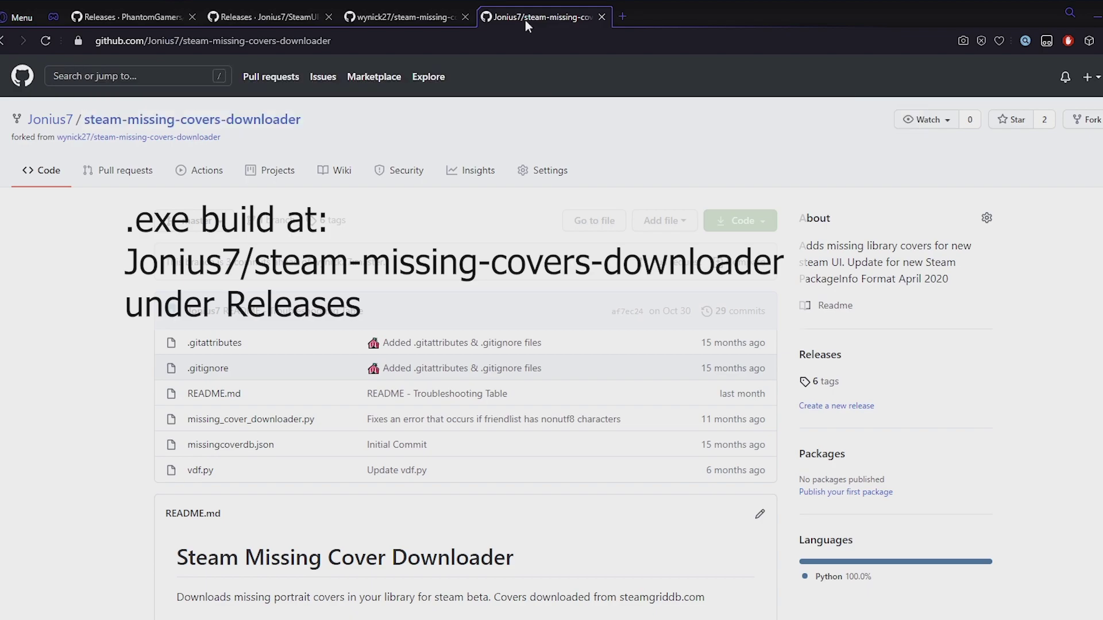
{"action": "scroll", "coordinate": [777, 195], "scroll_direction": "down", "scroll_amount": 3}
{"action": "scroll", "coordinate": [907, 446], "scroll_direction": "up", "scroll_amount": 3}
{"action": "left_click", "coordinate": [828, 359]}
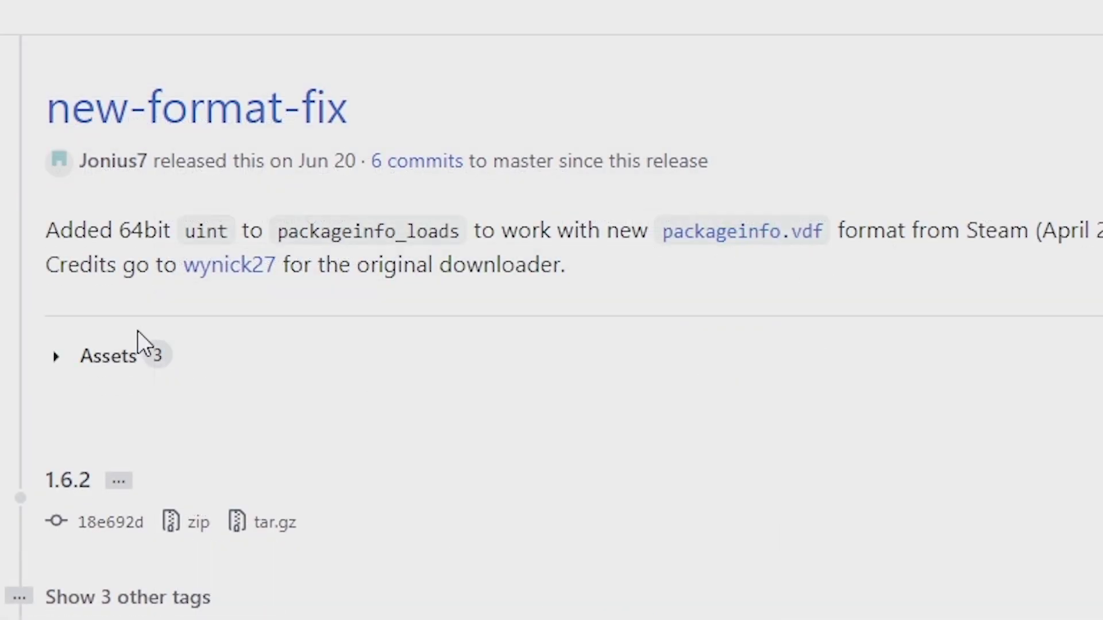
{"action": "left_click", "coordinate": [53, 363]}
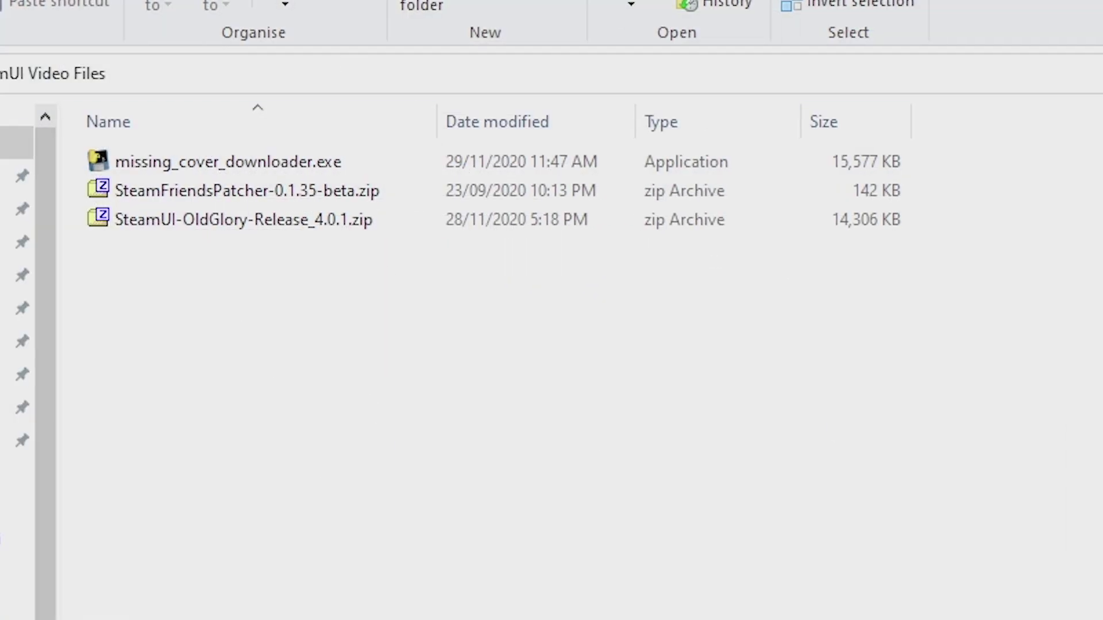
- Extract the SteamFriendsPatcher and SteamUI-OldGlory zips with 7-Zip, each into its own folder
{"action": "right_click", "coordinate": [268, 187]}
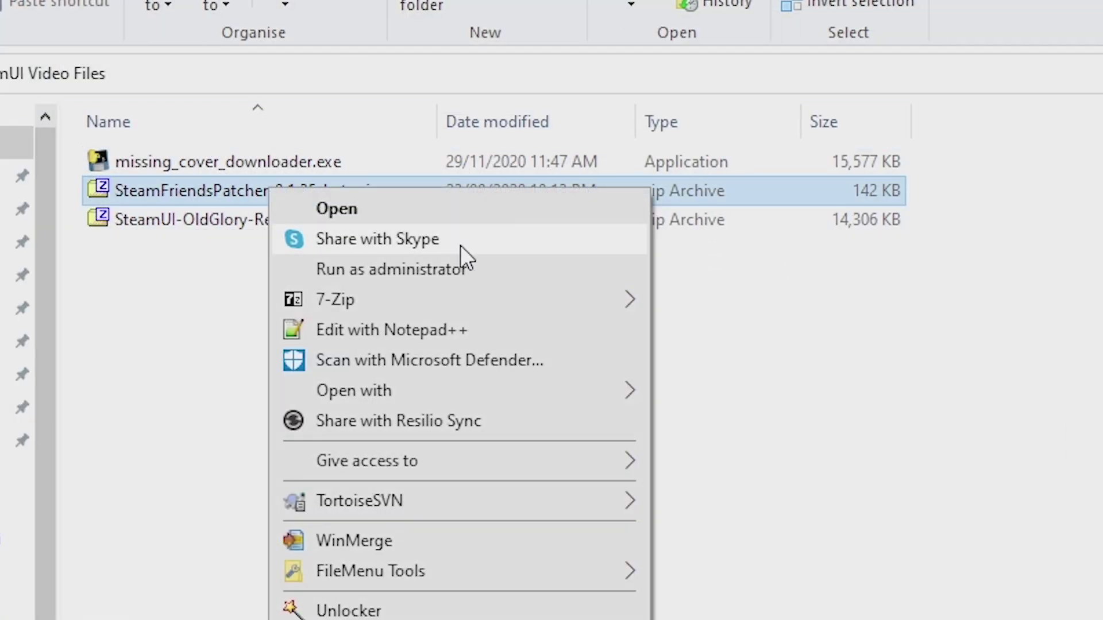
{"action": "mouse_move", "coordinate": [509, 292]}
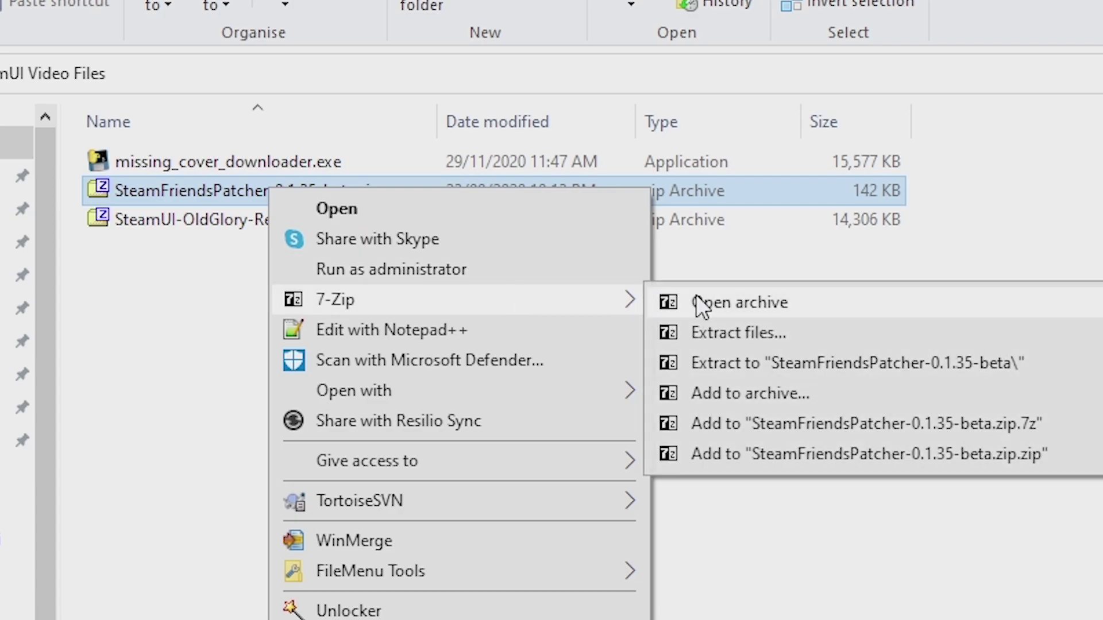
{"action": "left_click", "coordinate": [791, 362]}
{"action": "right_click", "coordinate": [306, 222]}
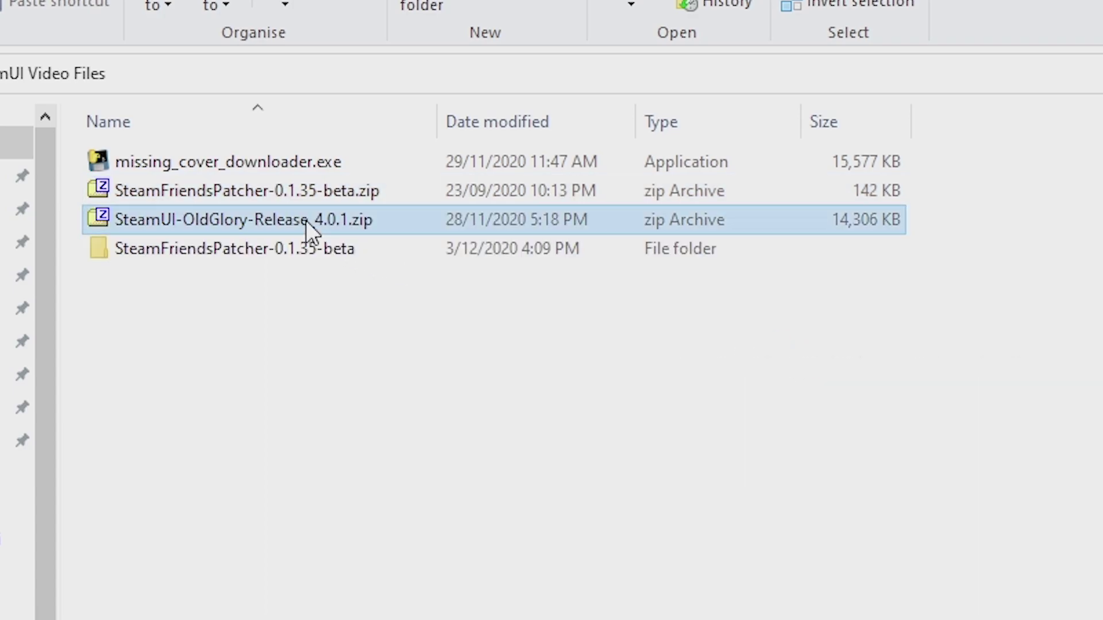
{"action": "mouse_move", "coordinate": [629, 344]}
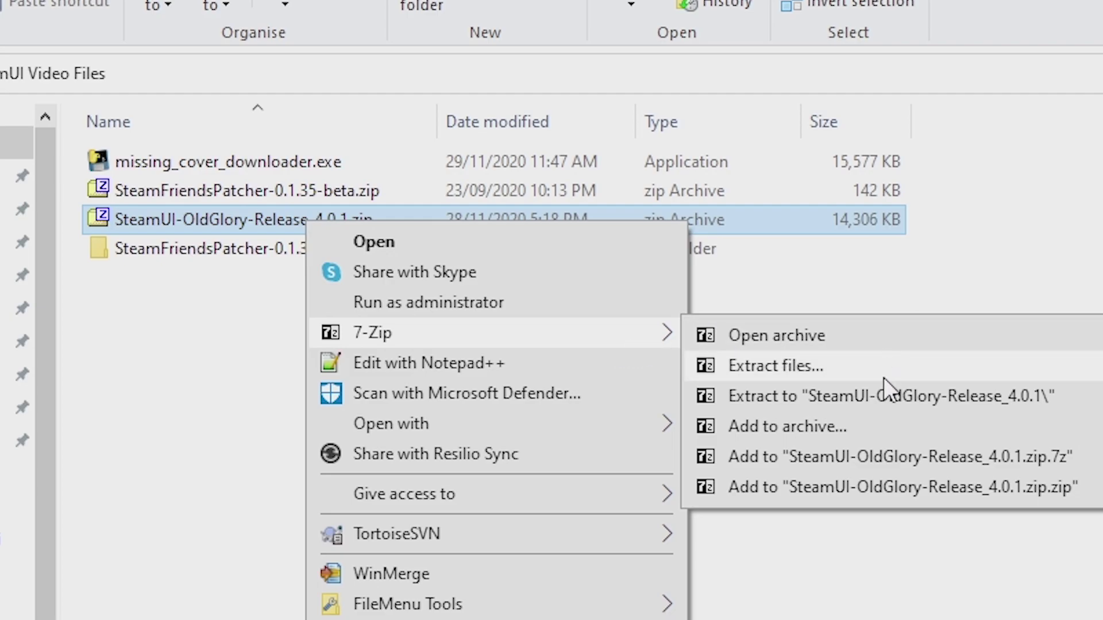
{"action": "left_click", "coordinate": [883, 395]}
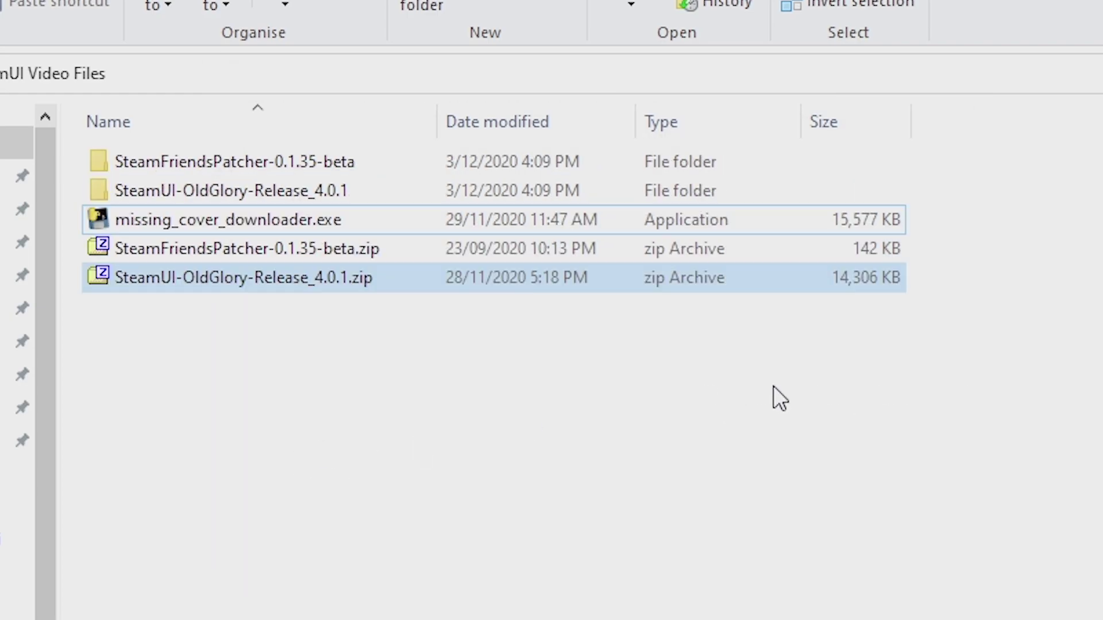
- Launch SteamFriendsPatcher.exe from the extracted SteamFriendsPatcher-0.1.35-beta folder
{"action": "left_click", "coordinate": [347, 464]}
{"action": "double_click", "coordinate": [332, 167]}
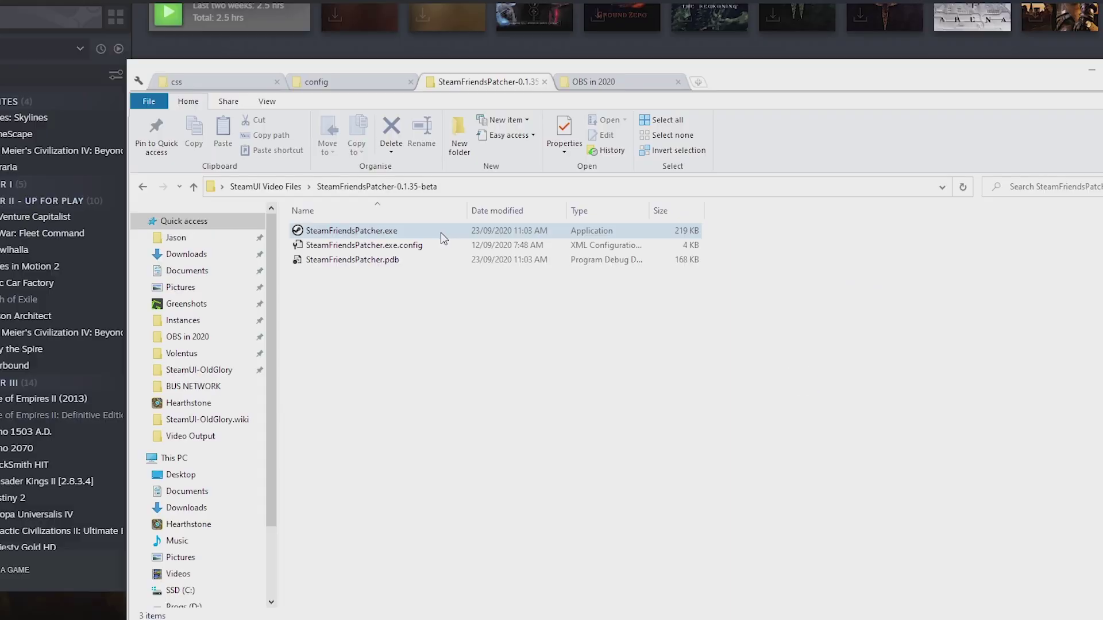
{"action": "double_click", "coordinate": [443, 237]}
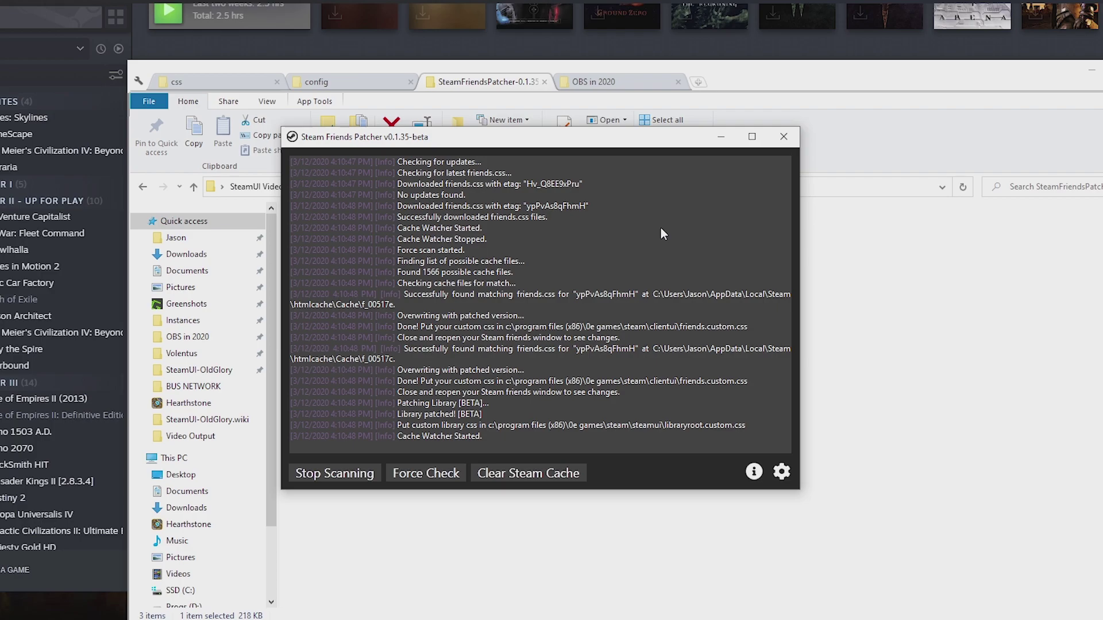
- Check libraryroot.custom.css and libraryroot.original.css in Steam's steamui folder
{"action": "left_click_drag", "start_coordinate": [605, 146], "coordinate": [816, 281]}
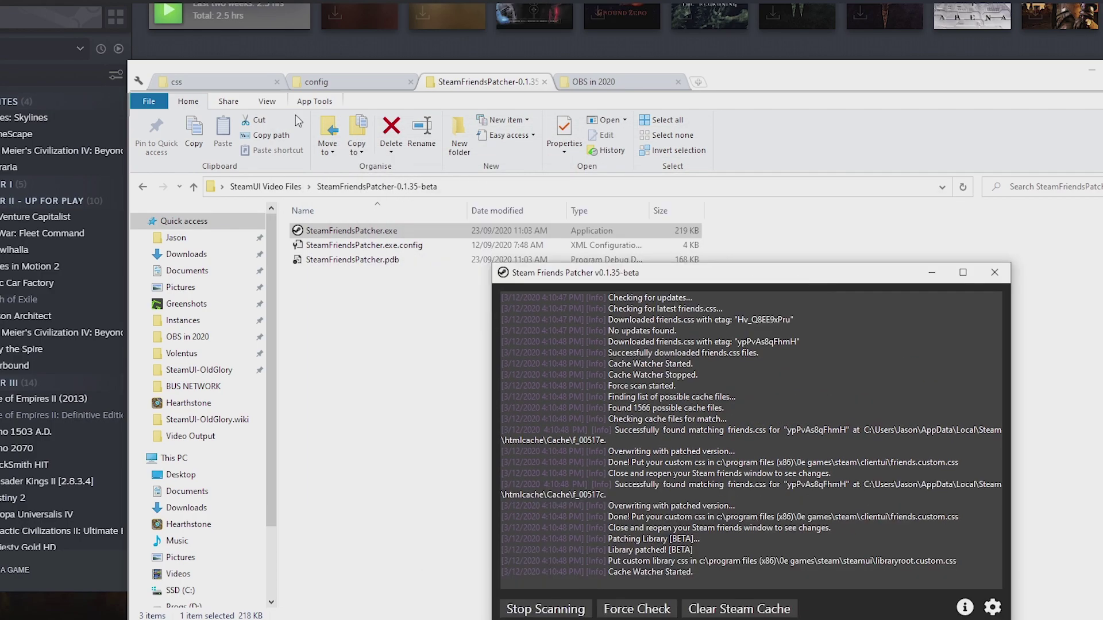
{"action": "left_click", "coordinate": [223, 84]}
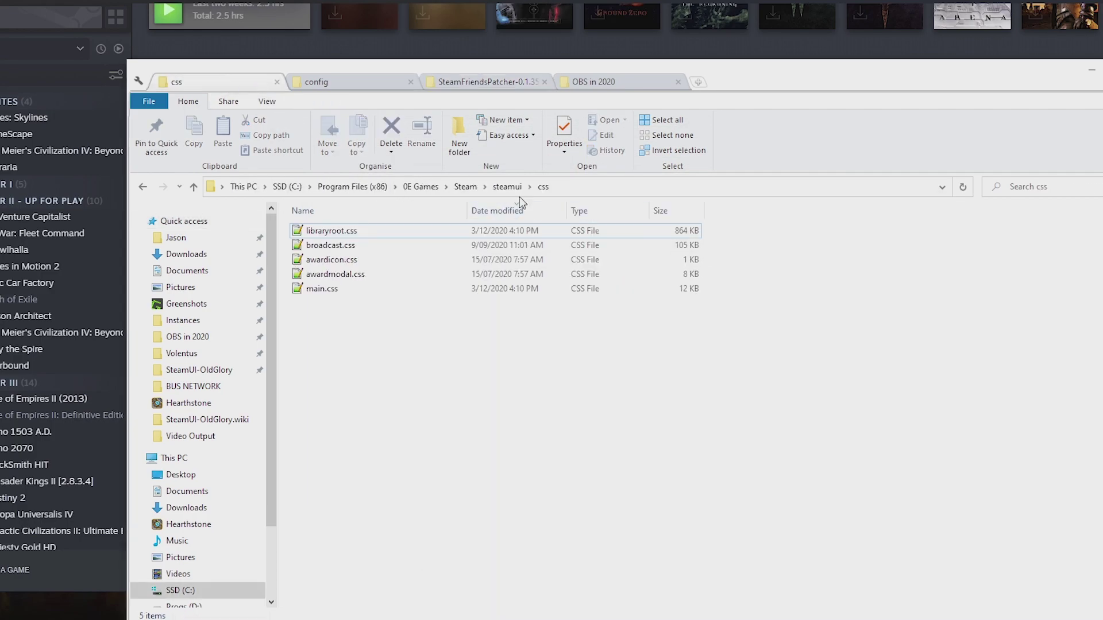
{"action": "left_click", "coordinate": [509, 187]}
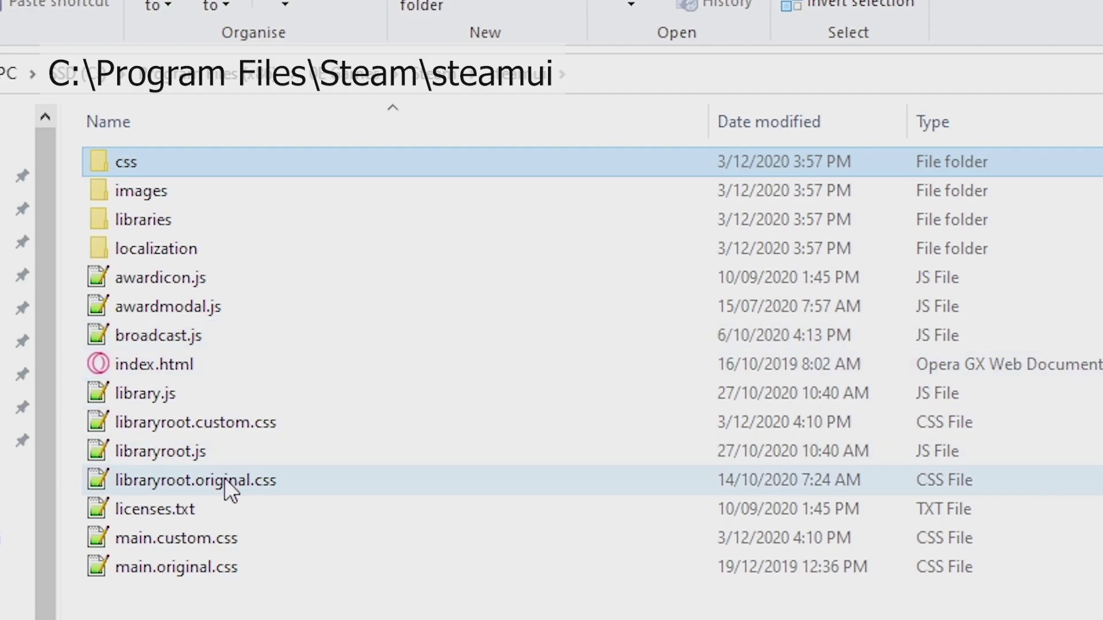
{"action": "left_click", "coordinate": [365, 361]}
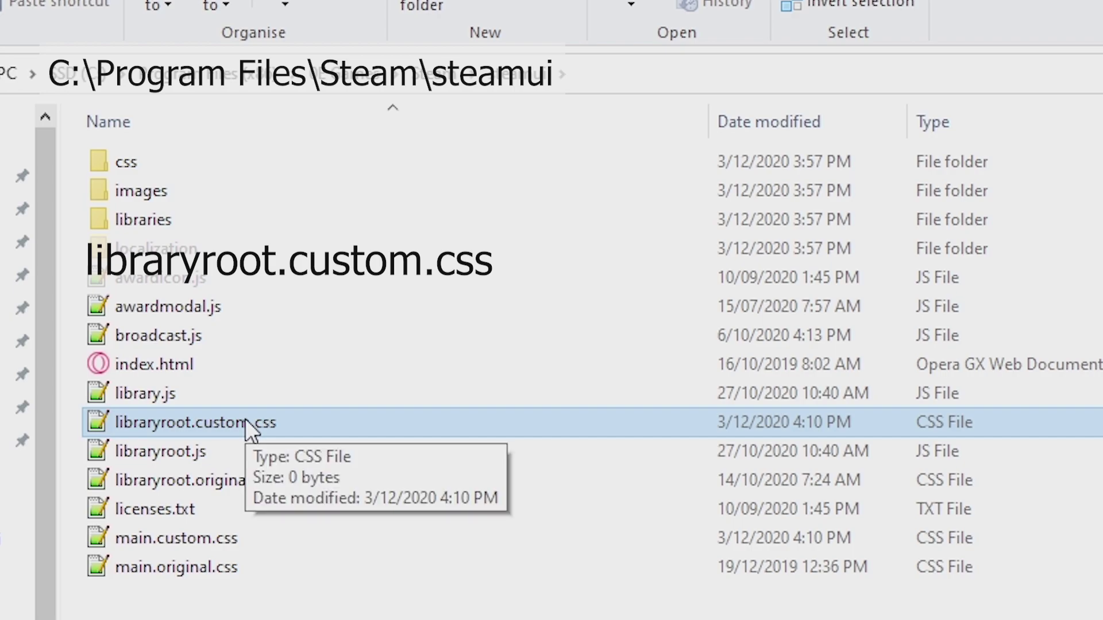
{"action": "left_click", "coordinate": [252, 486]}
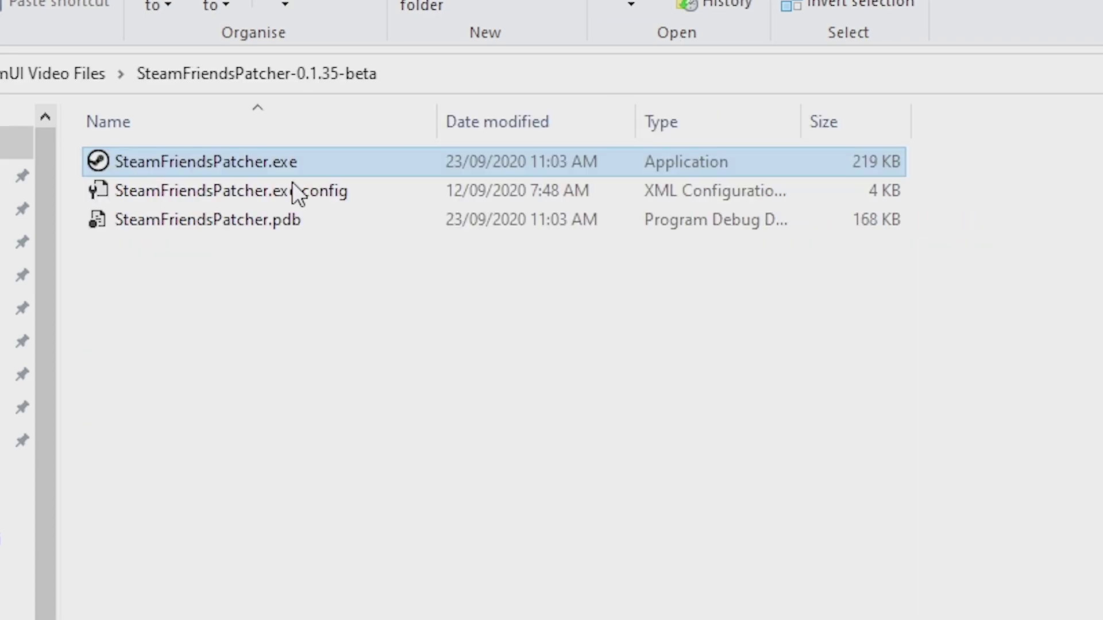
- Pick old_glory.exe in the SteamUI-OldGlory-Release_4.0.1 folder
{"action": "left_click", "coordinate": [74, 74]}
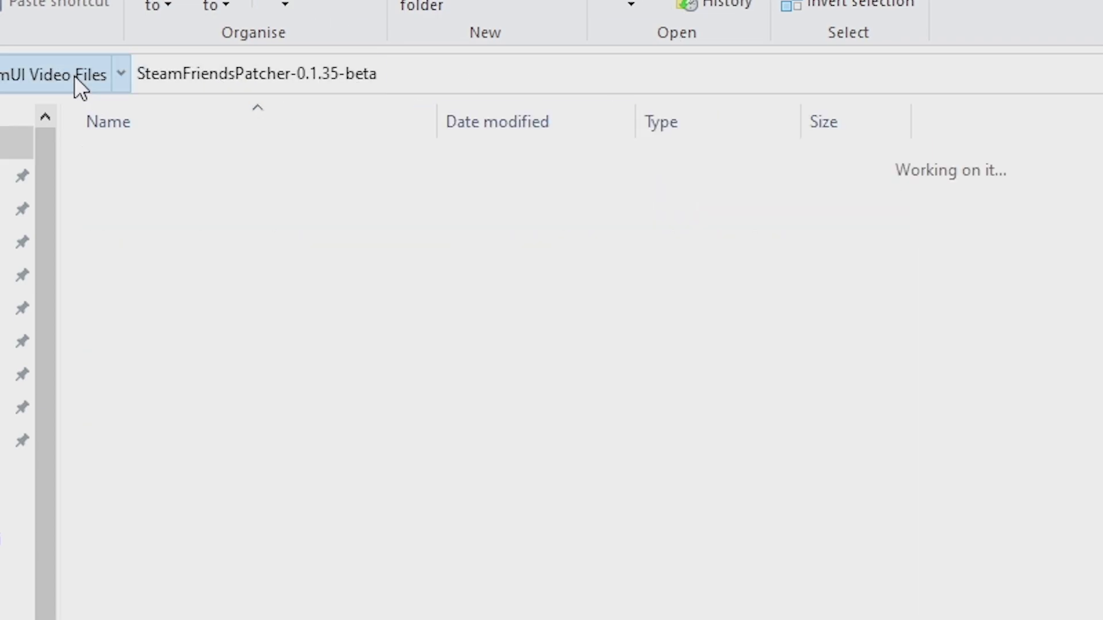
{"action": "double_click", "coordinate": [246, 193]}
{"action": "left_click", "coordinate": [216, 241]}
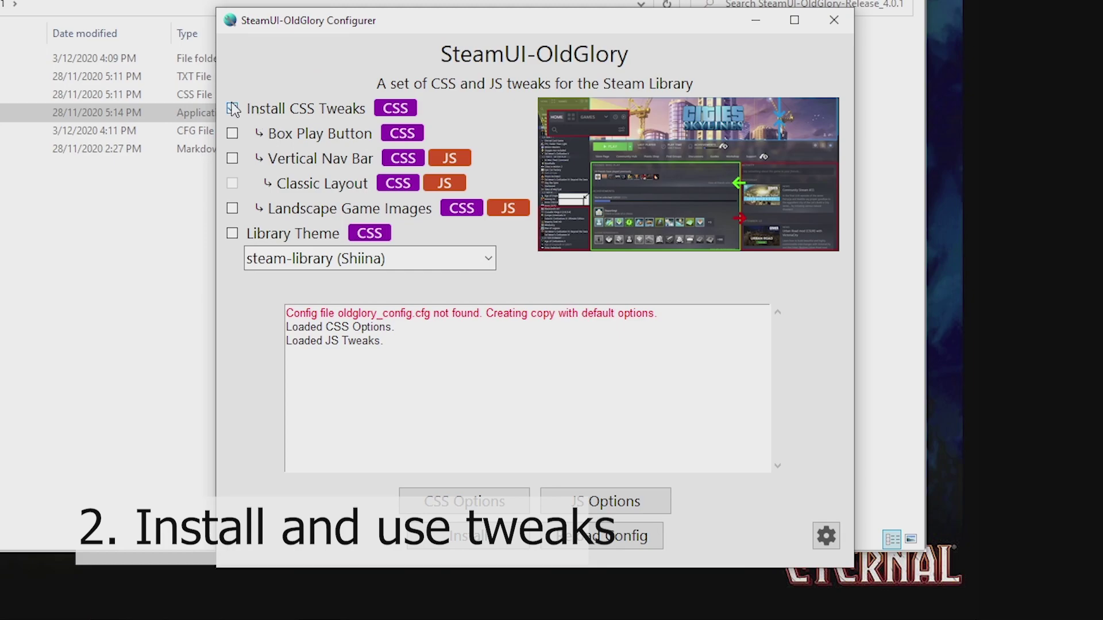
- Enable Install CSS Tweaks and install, writing libraryroot.custom.css into steamui
{"action": "left_click", "coordinate": [233, 109]}
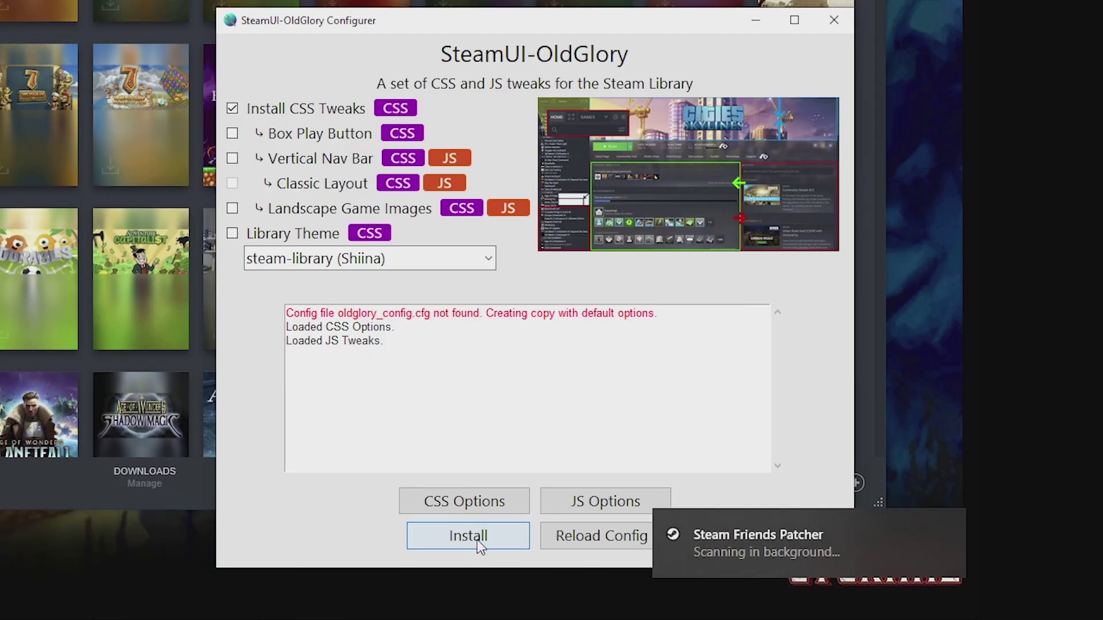
{"action": "left_click", "coordinate": [474, 540]}
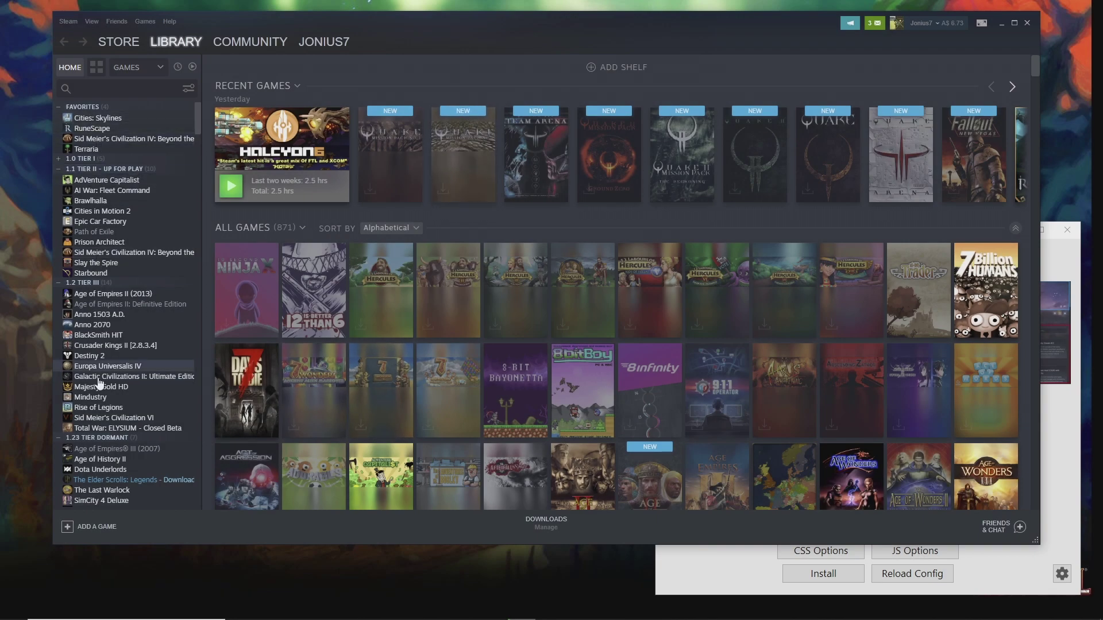
- Expand 1.0 TIER I and scroll through the Cities: Skylines DLC and Screenshots sections
{"action": "left_click", "coordinate": [106, 158]}
{"action": "scroll", "coordinate": [115, 365], "scroll_direction": "down", "scroll_amount": 4}
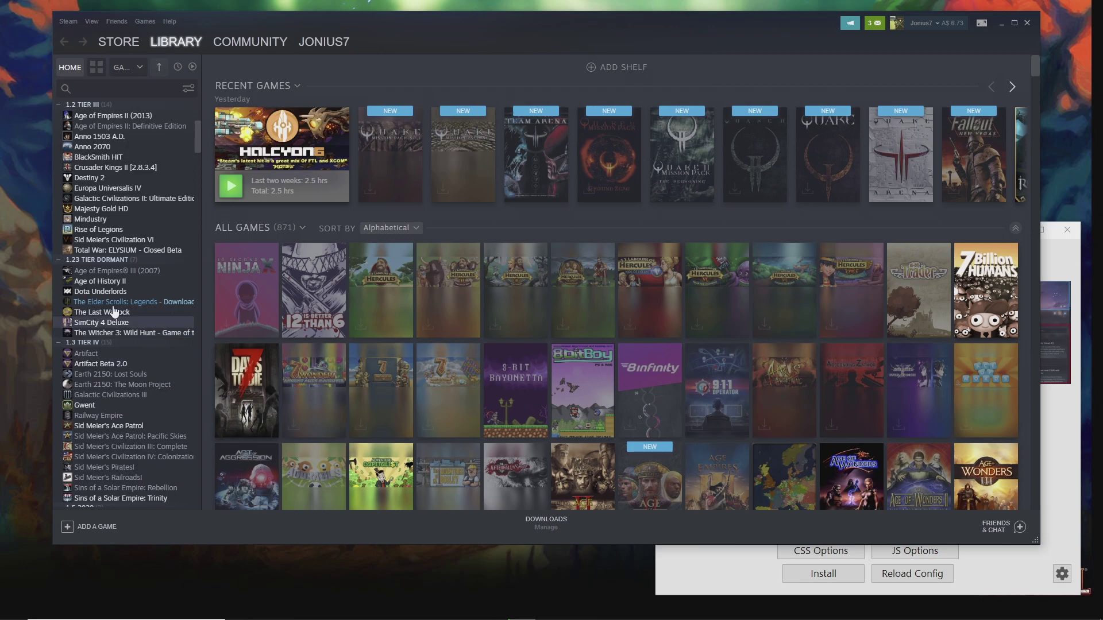
{"action": "scroll", "coordinate": [504, 411], "scroll_direction": "down", "scroll_amount": 5}
{"action": "scroll", "coordinate": [480, 156], "scroll_direction": "down", "scroll_amount": 7}
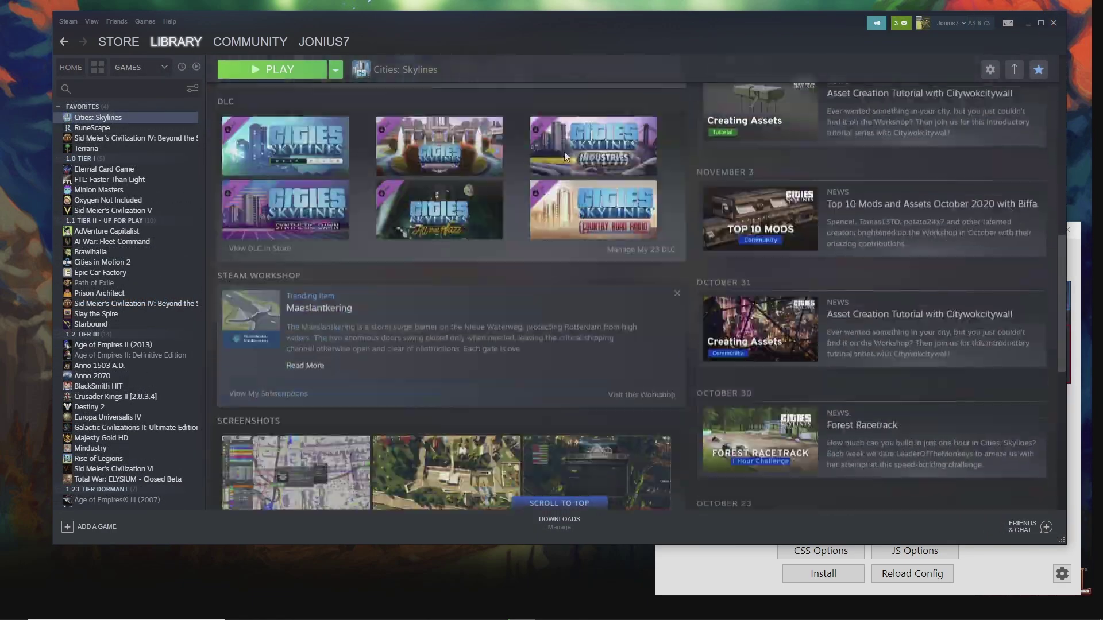
{"action": "scroll", "coordinate": [350, 368], "scroll_direction": "down", "scroll_amount": 4}
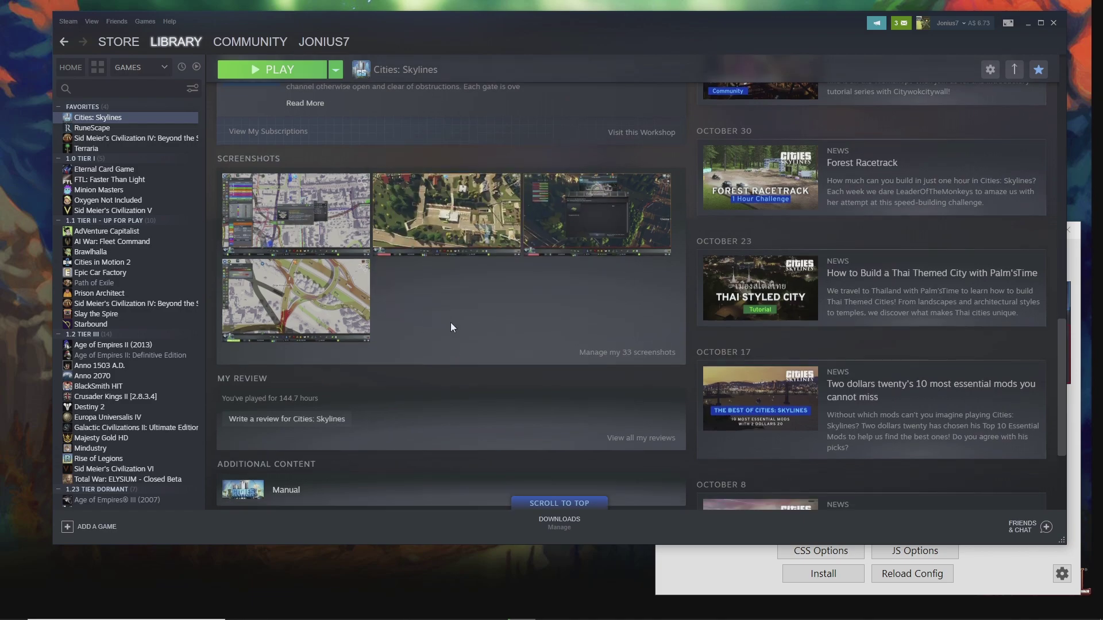
{"action": "scroll", "coordinate": [633, 372], "scroll_direction": "down", "scroll_amount": 3}
{"action": "scroll", "coordinate": [491, 367], "scroll_direction": "up", "scroll_amount": 14}
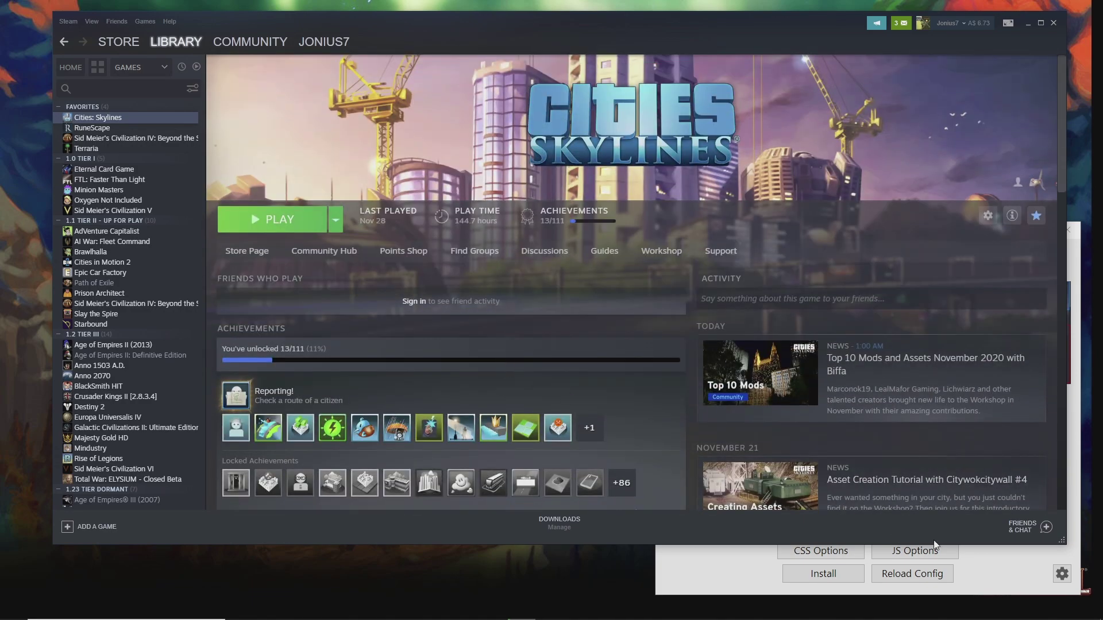
{"action": "left_click", "coordinate": [1010, 572]}
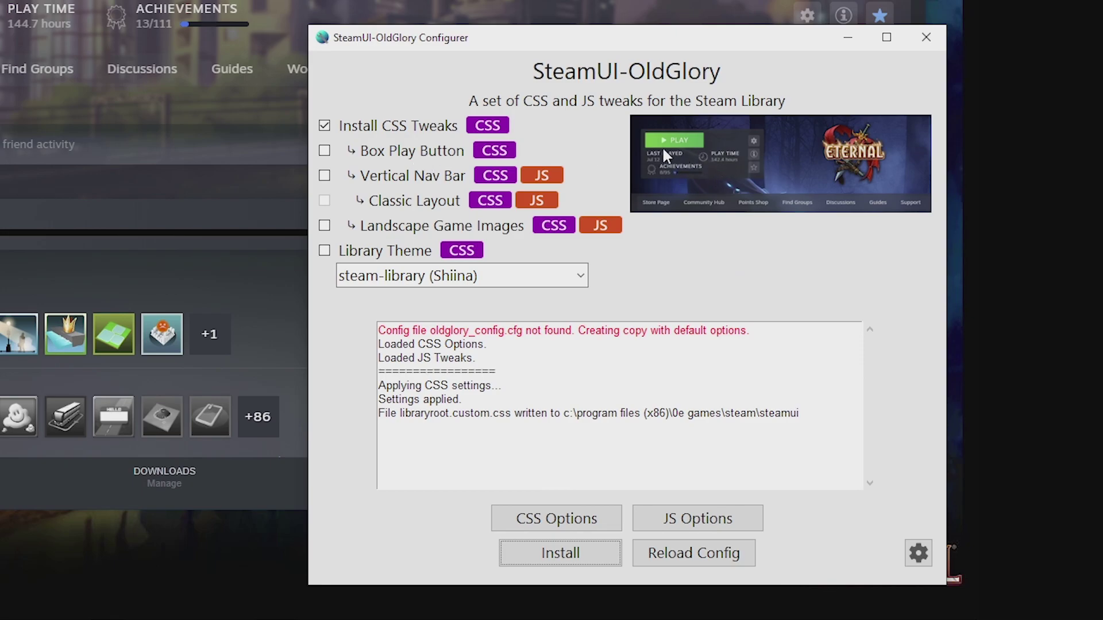
- Install Box Play Button, adjust the Oxygen Not Included logo, and select the steam-library (Shiina) theme
{"action": "left_click", "coordinate": [347, 154]}
{"action": "left_click", "coordinate": [586, 554]}
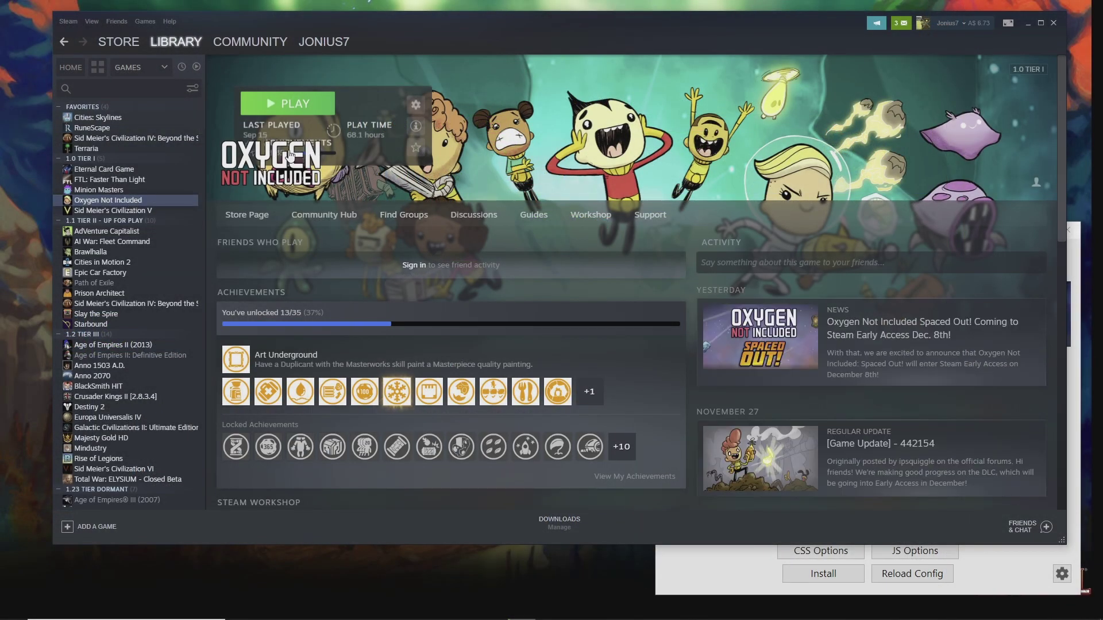
{"action": "right_click", "coordinate": [644, 142]}
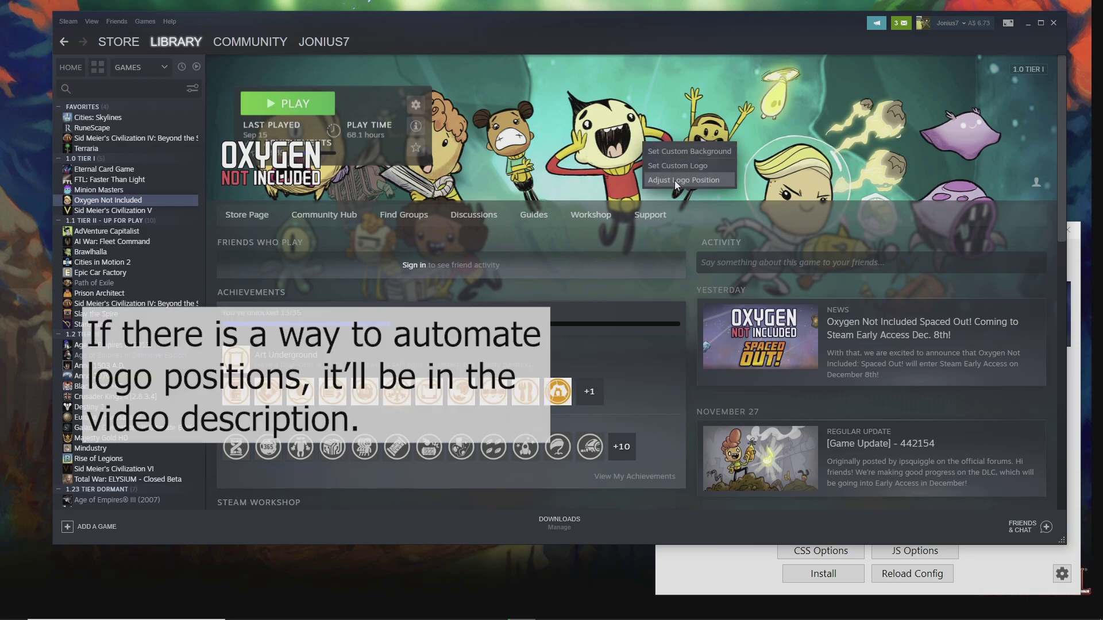
{"action": "left_click", "coordinate": [674, 181]}
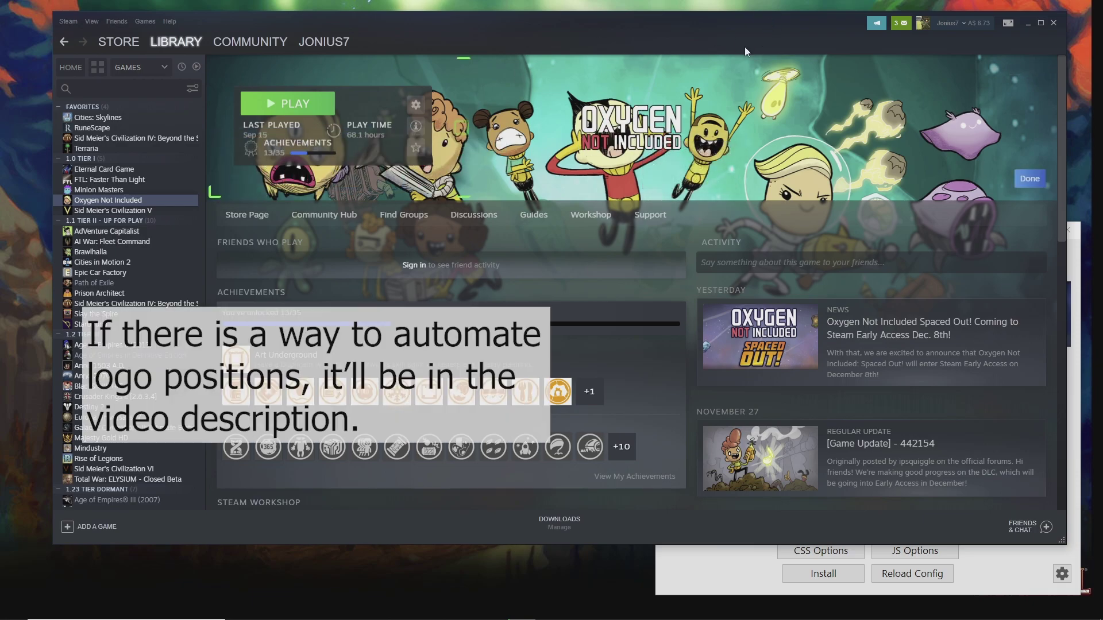
{"action": "left_click", "coordinate": [1030, 182]}
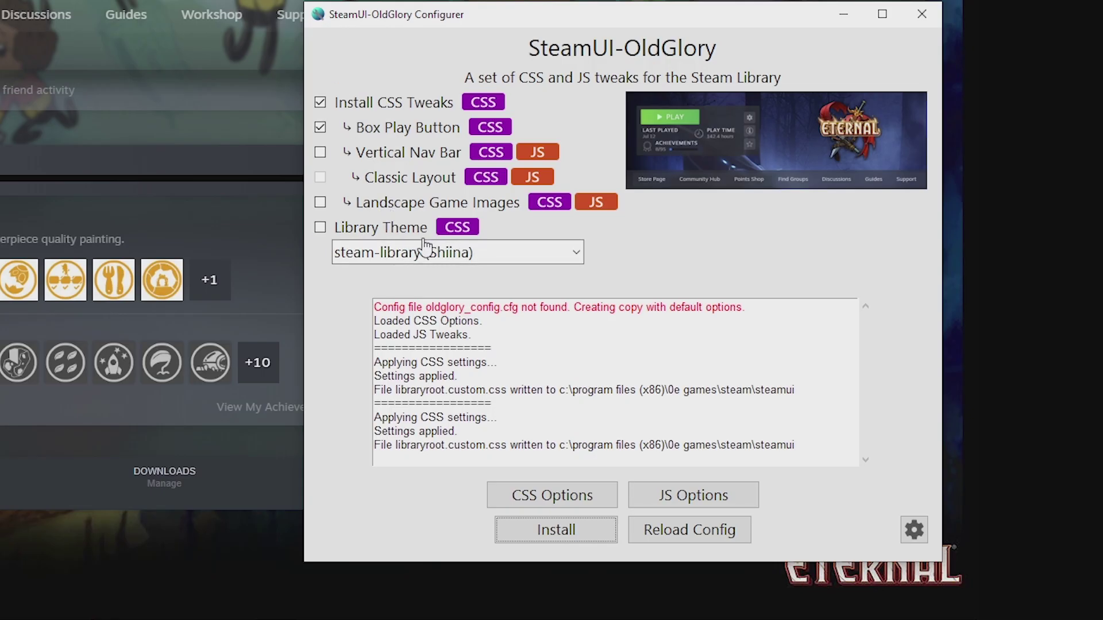
{"action": "left_click", "coordinate": [410, 254]}
{"action": "left_click", "coordinate": [482, 255]}
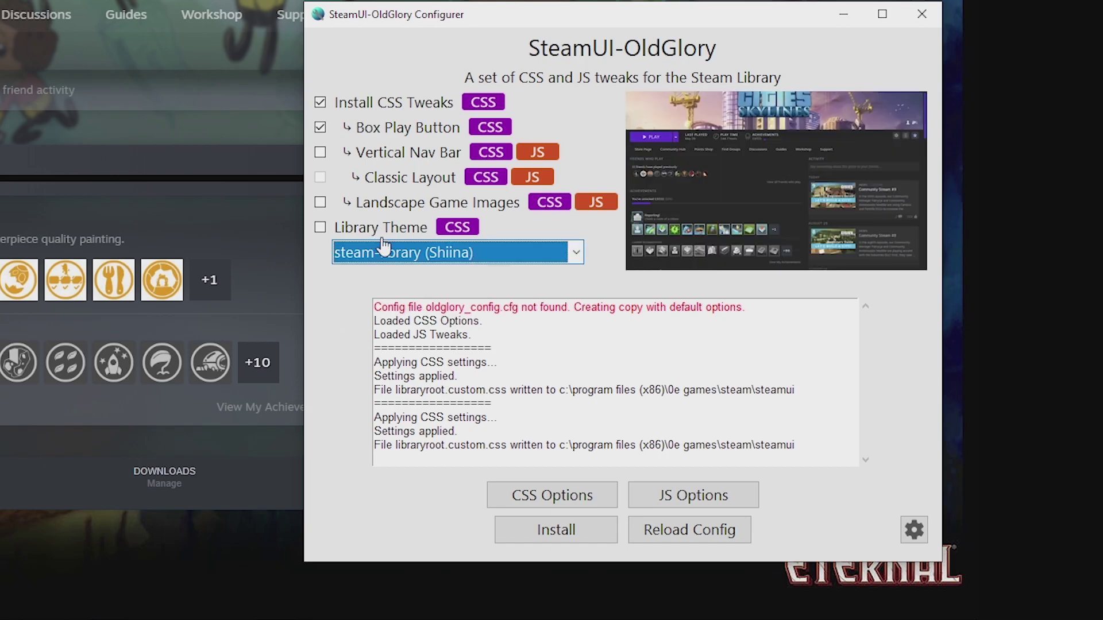
- Look through the library theme list and the RuneScape game page in Steam
{"action": "left_click", "coordinate": [410, 253]}
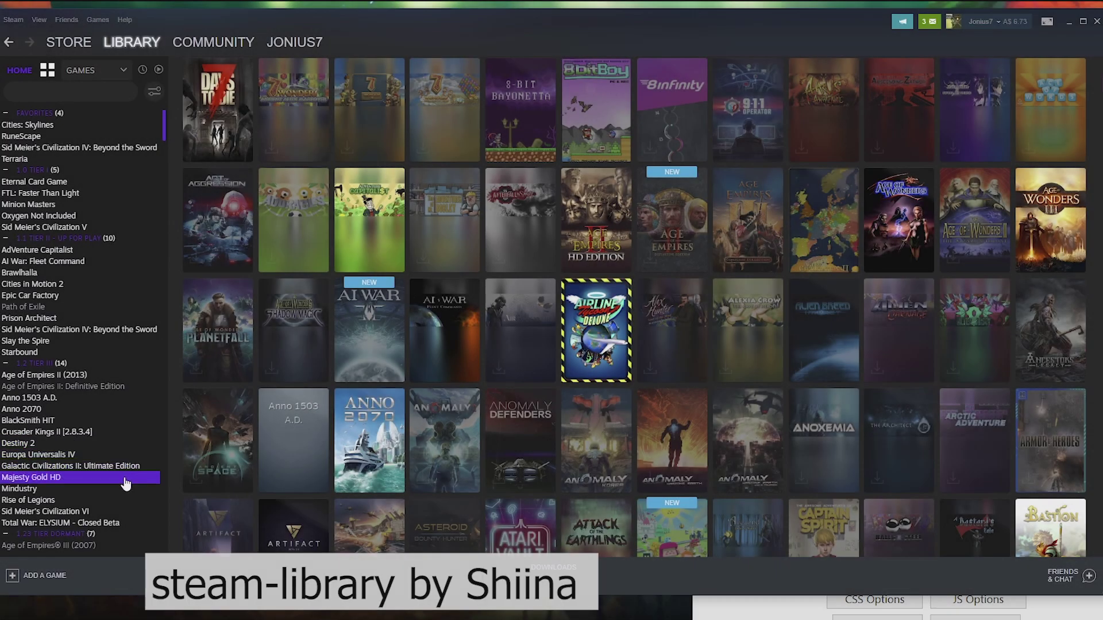
{"action": "scroll", "coordinate": [127, 517], "scroll_direction": "down", "scroll_amount": 4}
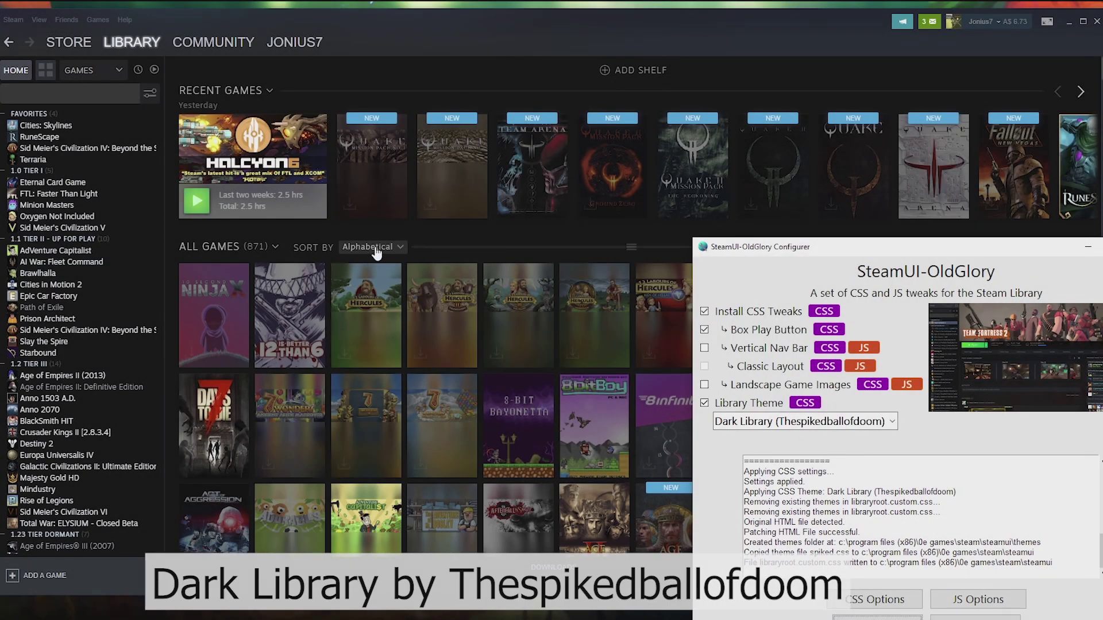
{"action": "scroll", "coordinate": [402, 288], "scroll_direction": "down", "scroll_amount": 3}
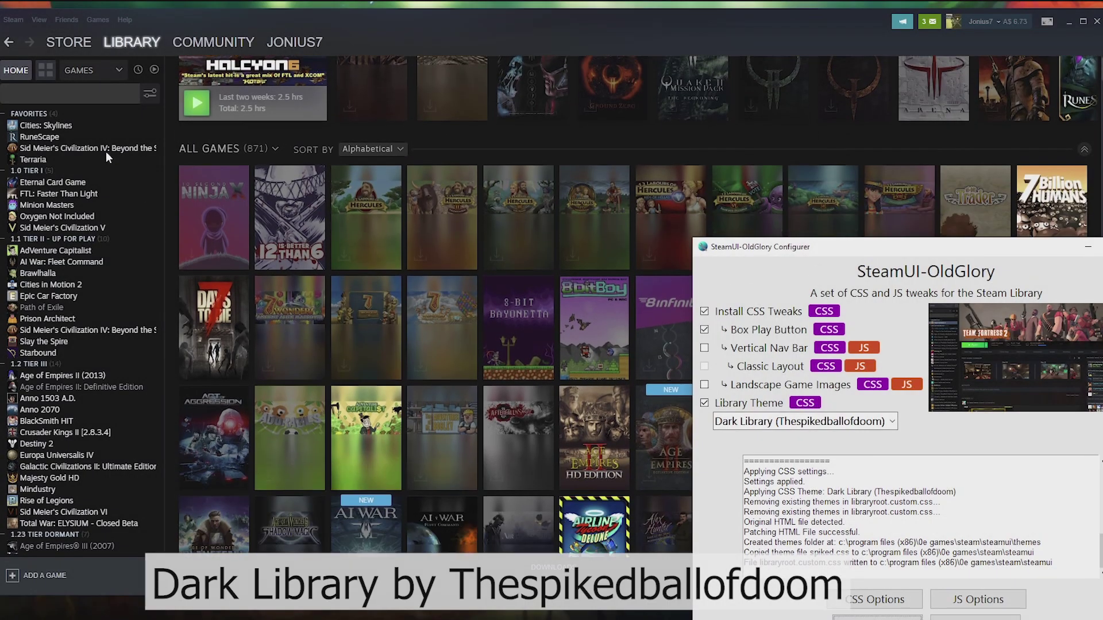
{"action": "left_click", "coordinate": [39, 136]}
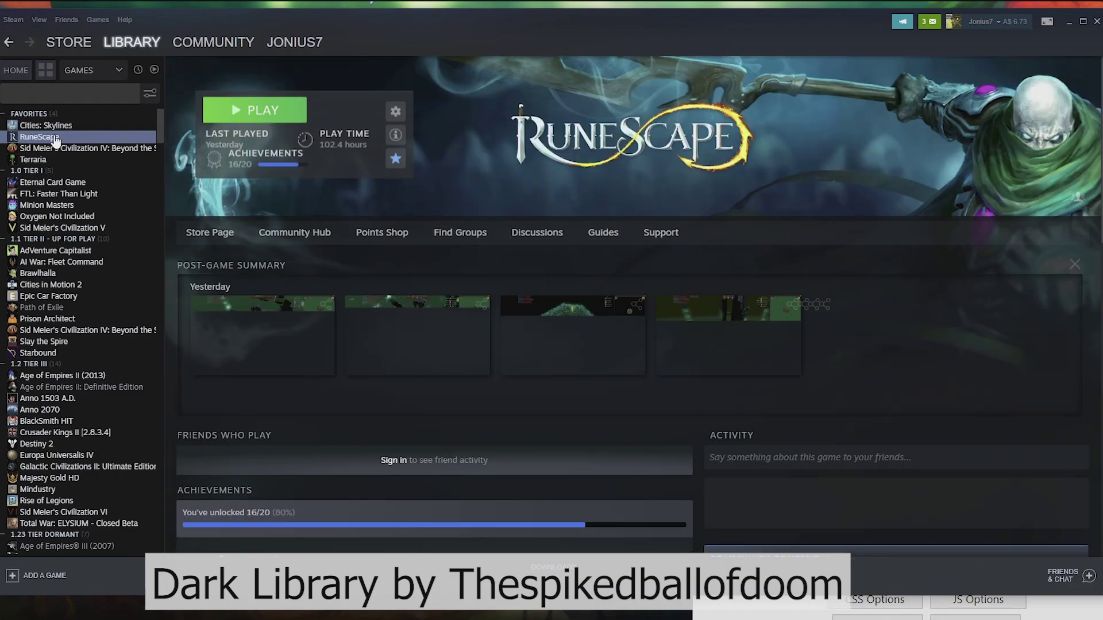
{"action": "scroll", "coordinate": [537, 287], "scroll_direction": "down", "scroll_amount": 8}
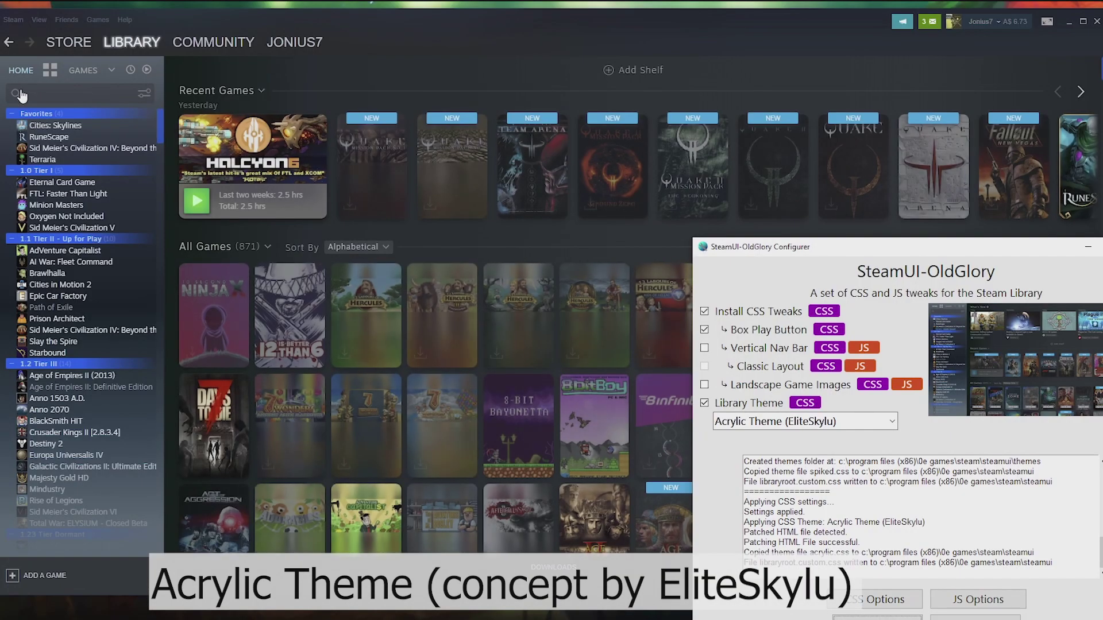
{"action": "scroll", "coordinate": [81, 304], "scroll_direction": "down", "scroll_amount": 4}
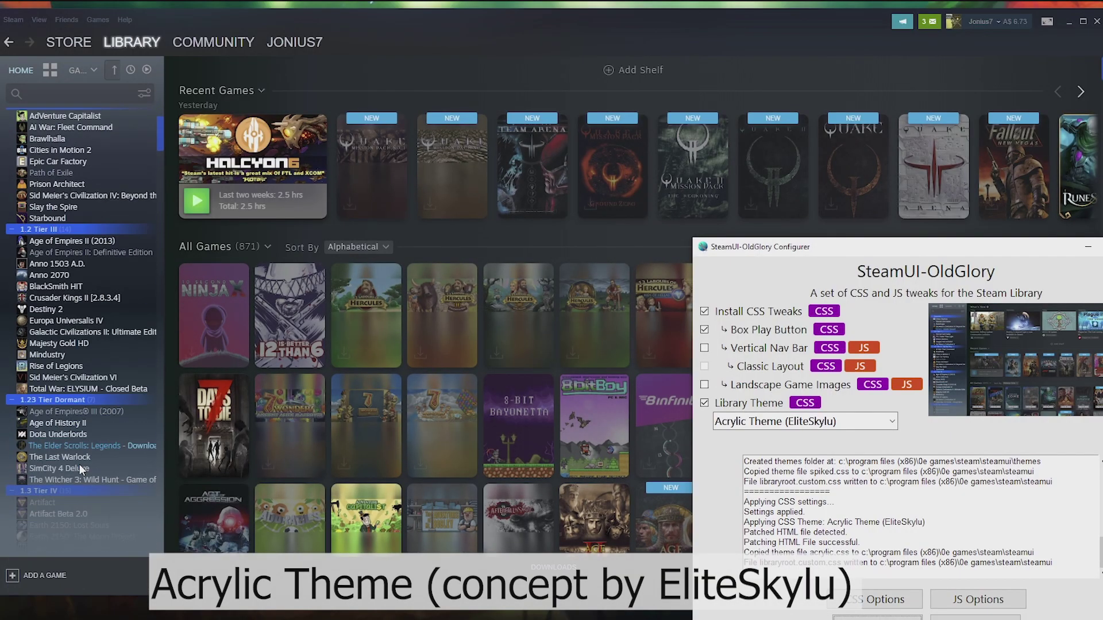
- Enable the Library Theme option and install the chosen theme into Steam
{"action": "left_click", "coordinate": [524, 246]}
{"action": "scroll", "coordinate": [596, 268], "scroll_direction": "down", "scroll_amount": 5}
{"action": "scroll", "coordinate": [595, 268], "scroll_direction": "down", "scroll_amount": 7}
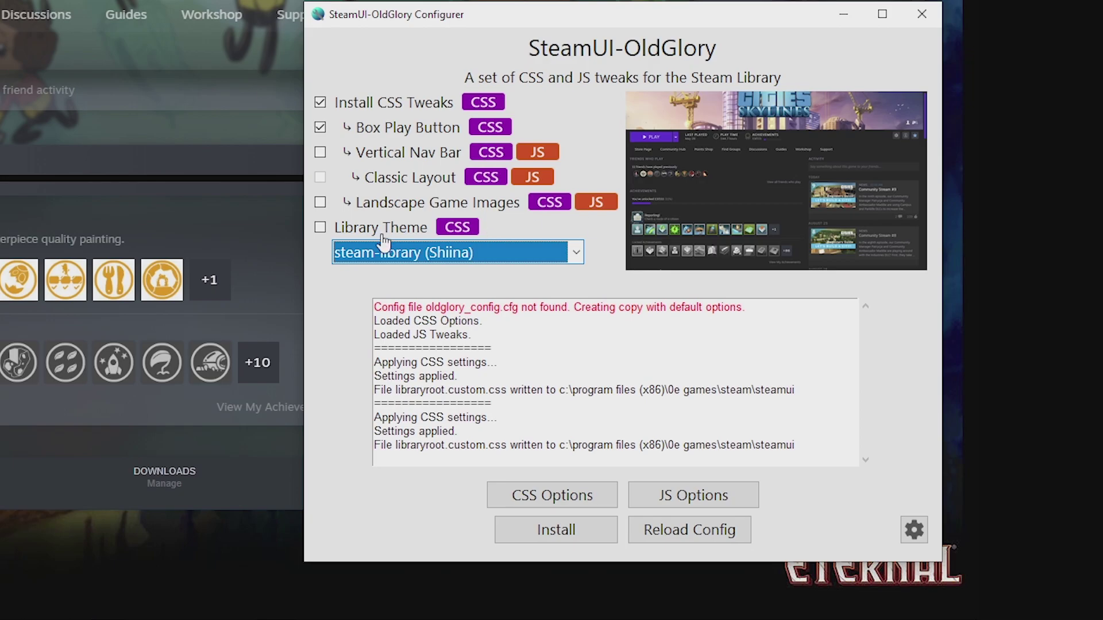
{"action": "left_click", "coordinate": [319, 226]}
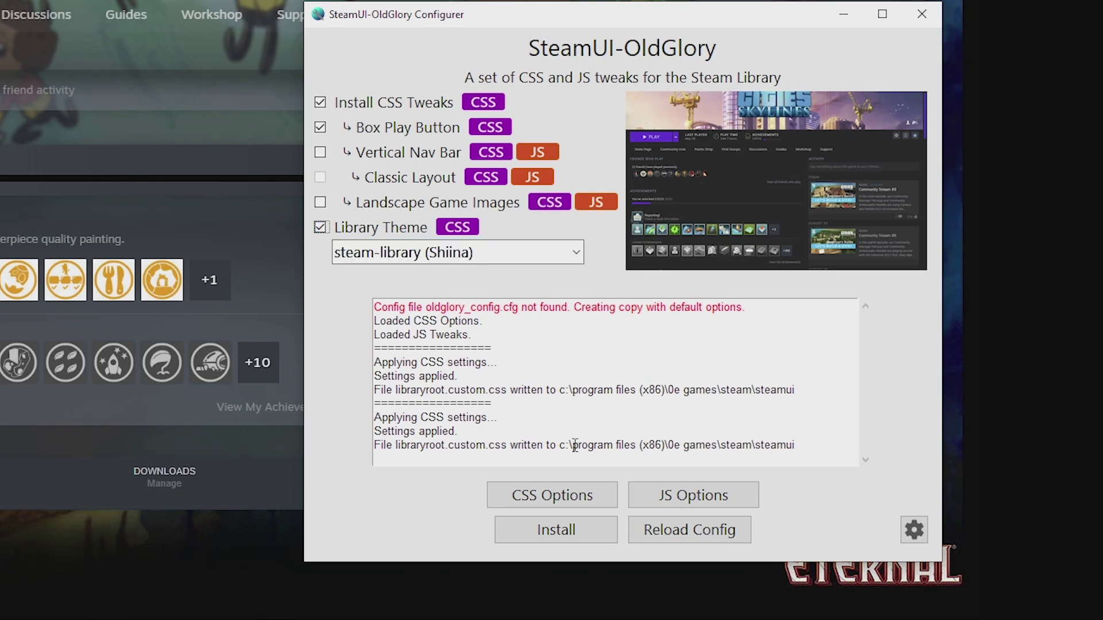
{"action": "left_click", "coordinate": [582, 528]}
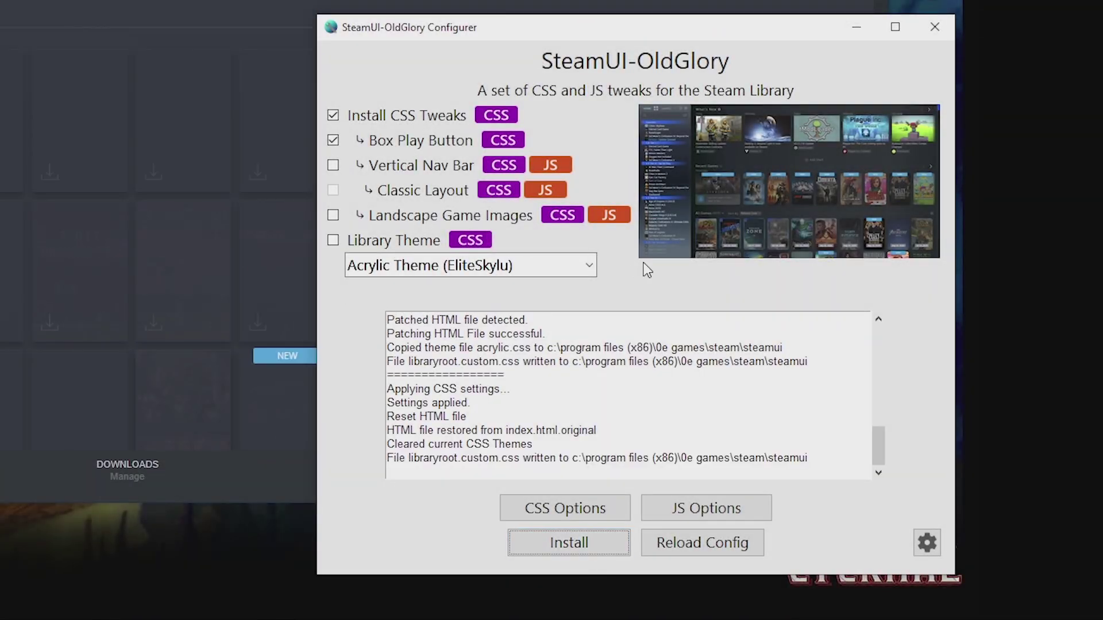
- Try What's New at Top of page, then Bottom of page, installing each into Steam
{"action": "left_click", "coordinate": [592, 506]}
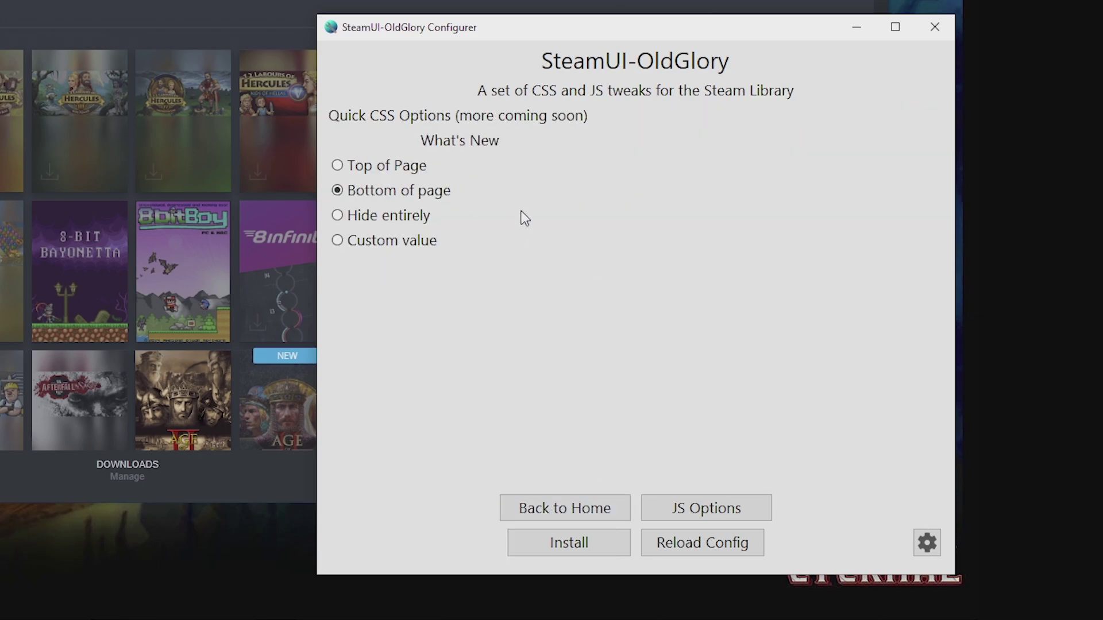
{"action": "left_click", "coordinate": [337, 165]}
{"action": "left_click", "coordinate": [569, 541]}
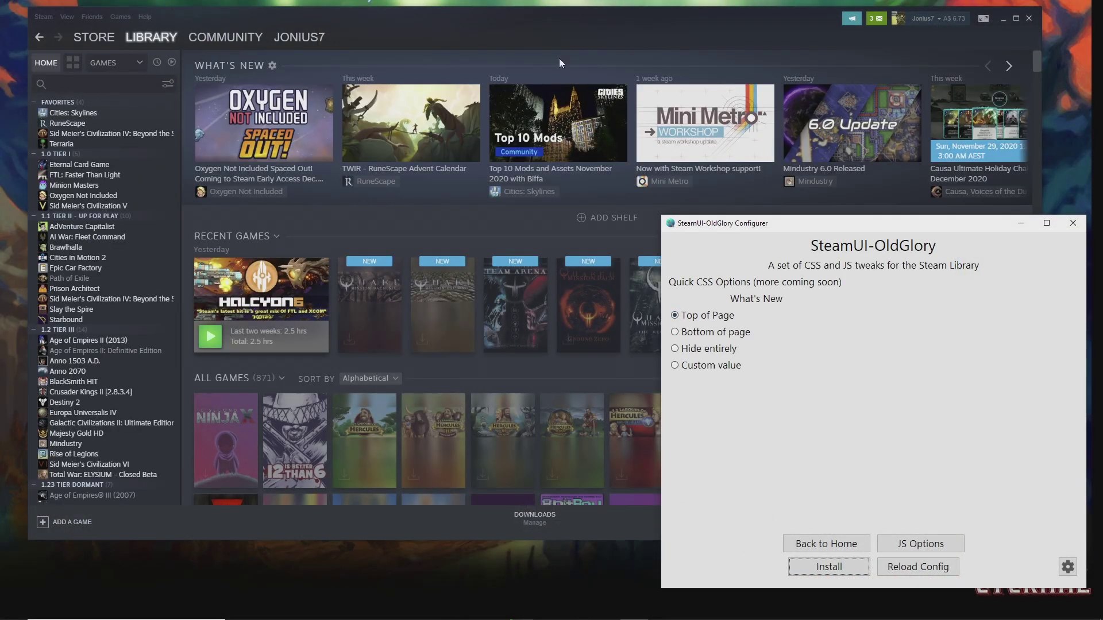
{"action": "left_click", "coordinate": [675, 333]}
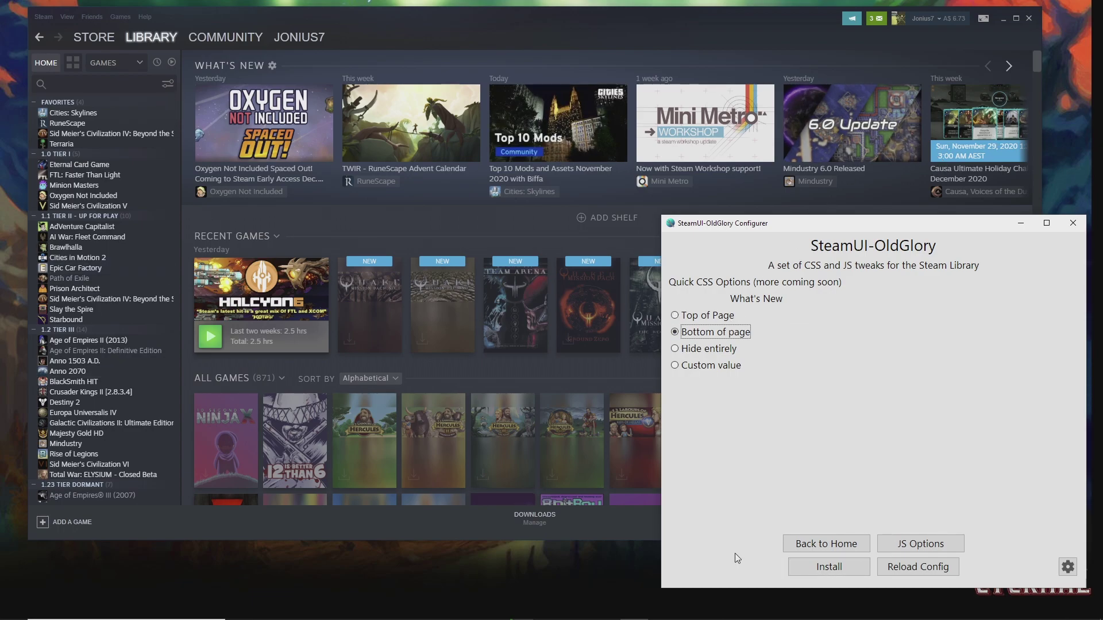
{"action": "left_click", "coordinate": [843, 566]}
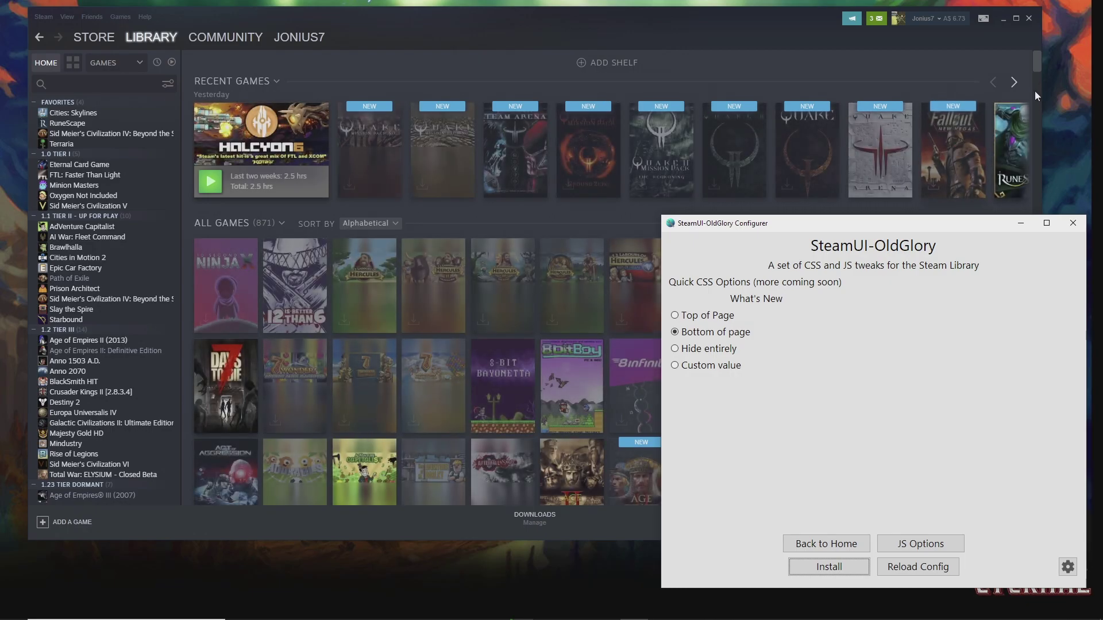
- Check the What's New items in Steam, then keep Bottom of page and go Back to Home
{"action": "left_click_drag", "start_coordinate": [1036, 61], "coordinate": [1038, 504]}
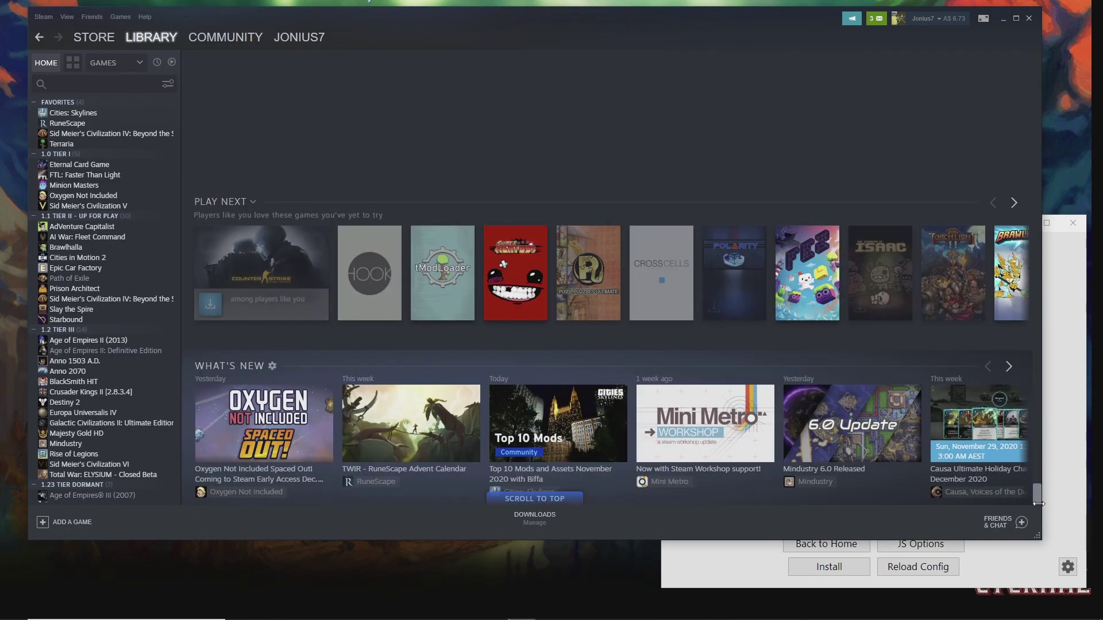
{"action": "left_click", "coordinate": [1008, 367]}
{"action": "left_click", "coordinate": [988, 368]}
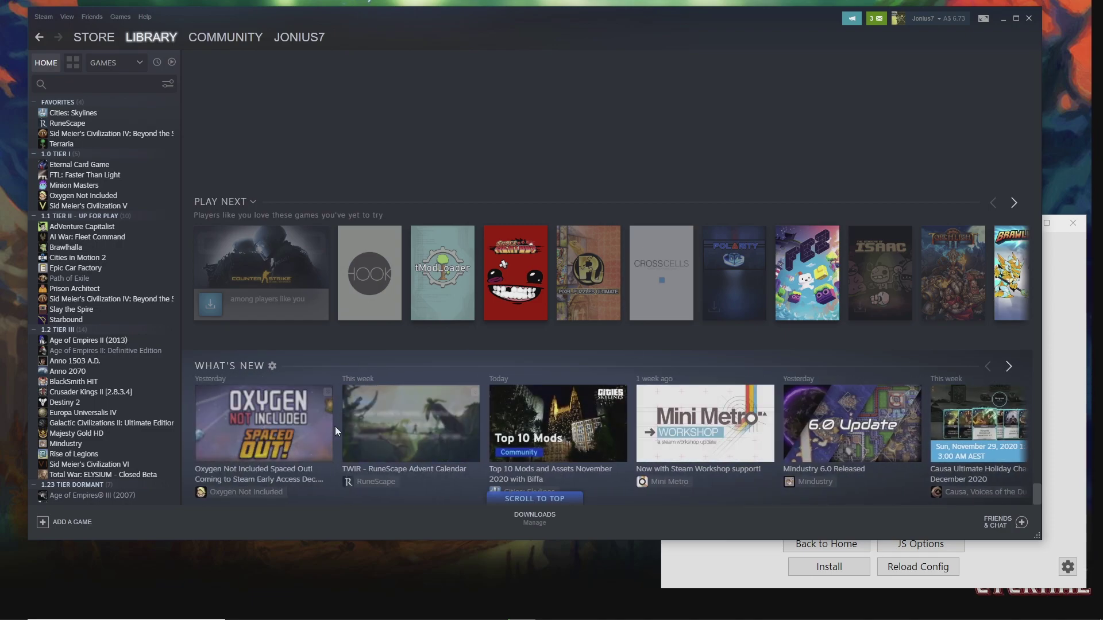
{"action": "scroll", "coordinate": [722, 231], "scroll_direction": "down", "scroll_amount": 7}
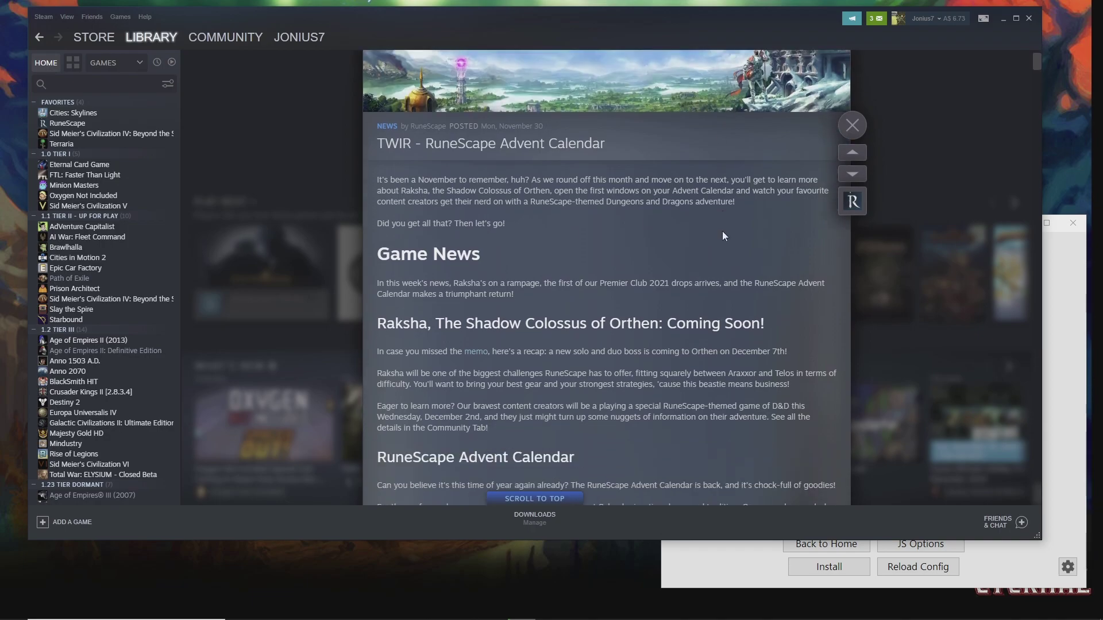
{"action": "scroll", "coordinate": [578, 305], "scroll_direction": "up", "scroll_amount": 7}
{"action": "left_click", "coordinate": [869, 148]}
{"action": "scroll", "coordinate": [437, 287], "scroll_direction": "down", "scroll_amount": 5}
{"action": "left_click", "coordinate": [675, 354]}
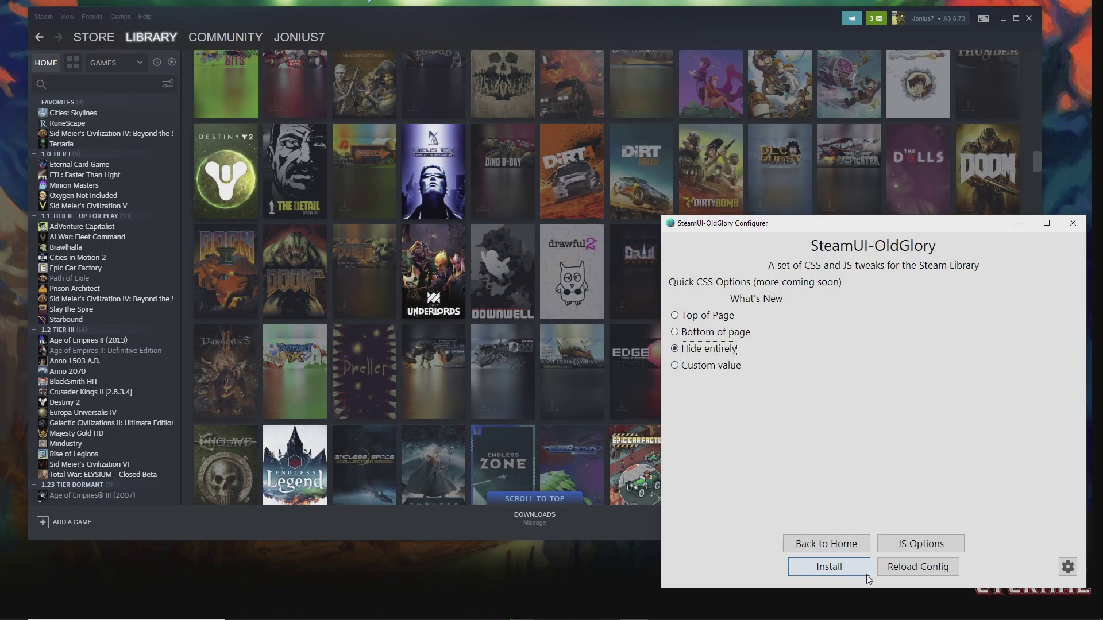
{"action": "left_click", "coordinate": [675, 332]}
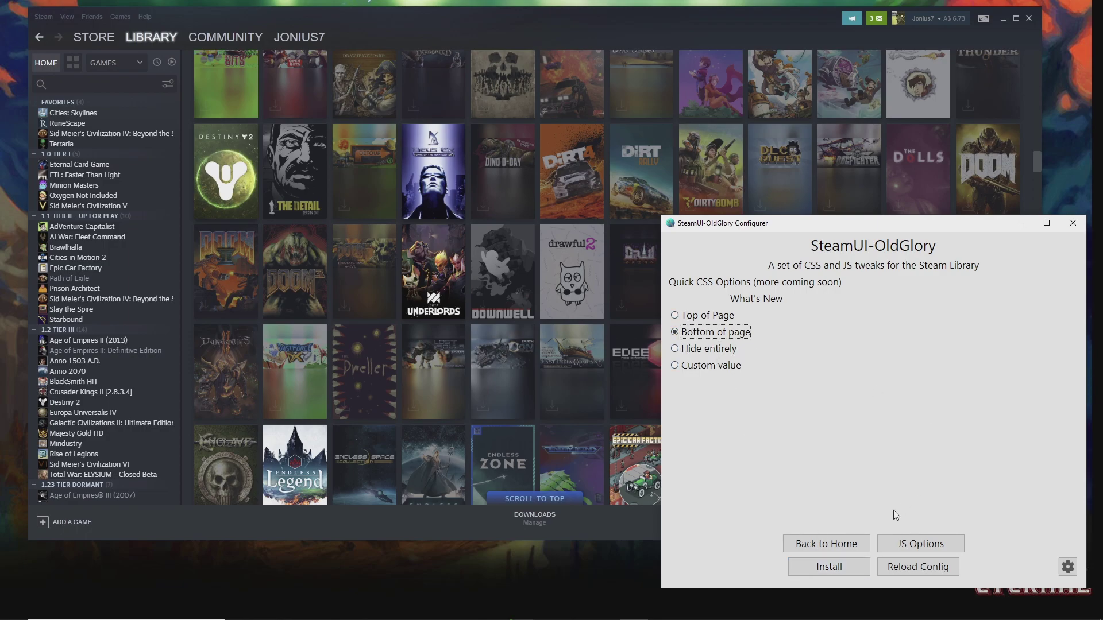
{"action": "left_click", "coordinate": [832, 544]}
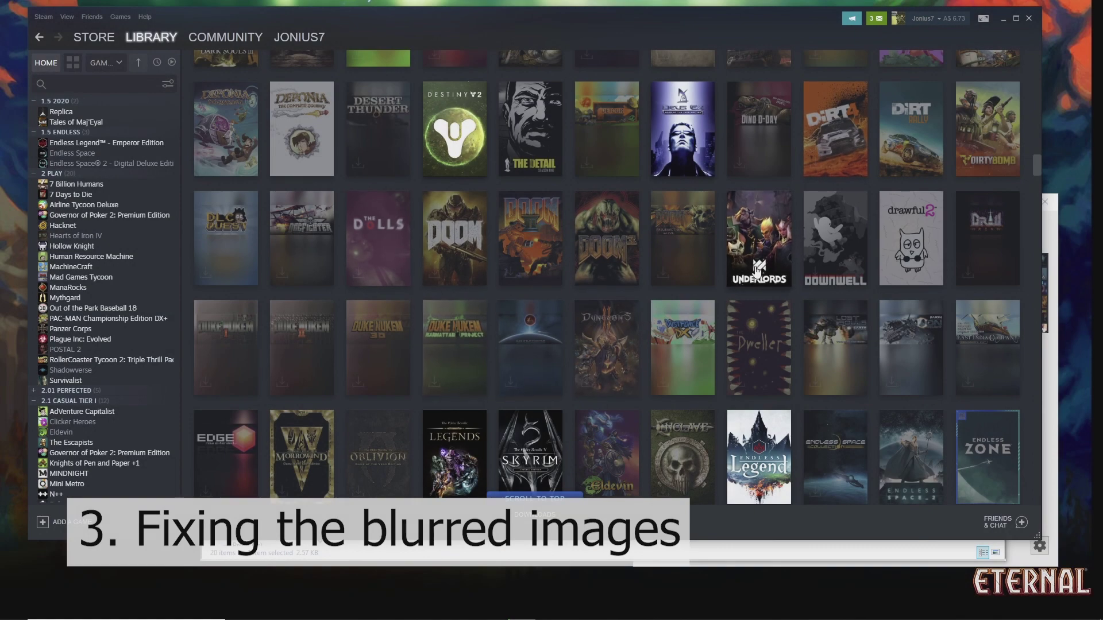
- Run missing_cover_downloader.exe from SteamUI Video Files and centre its console window
{"action": "scroll", "coordinate": [832, 241], "scroll_direction": "down", "scroll_amount": 10}
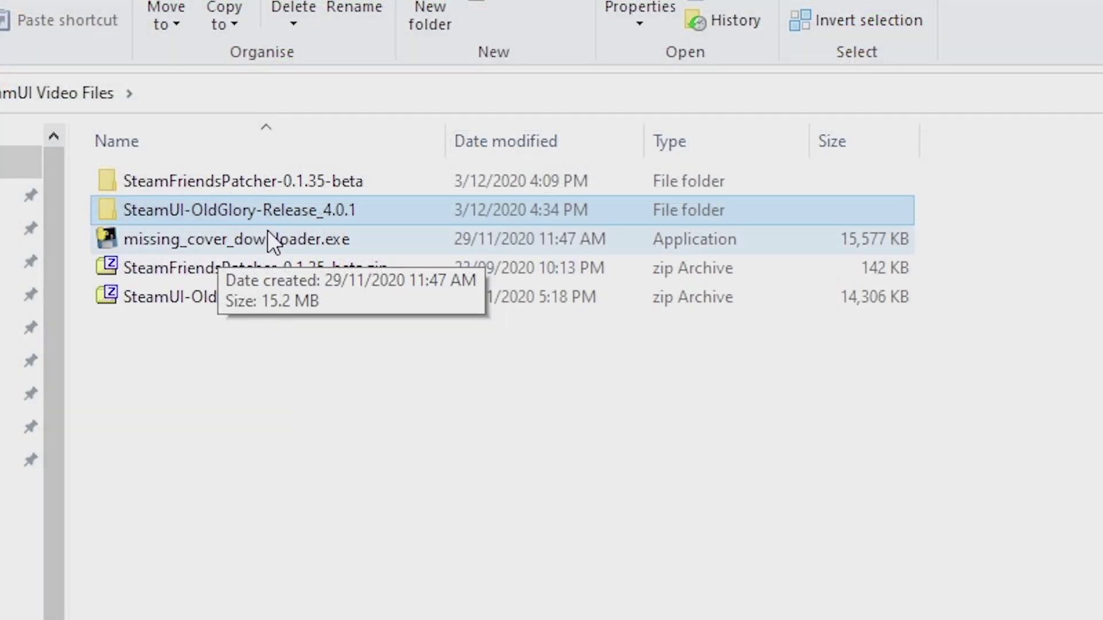
{"action": "left_click", "coordinate": [293, 240]}
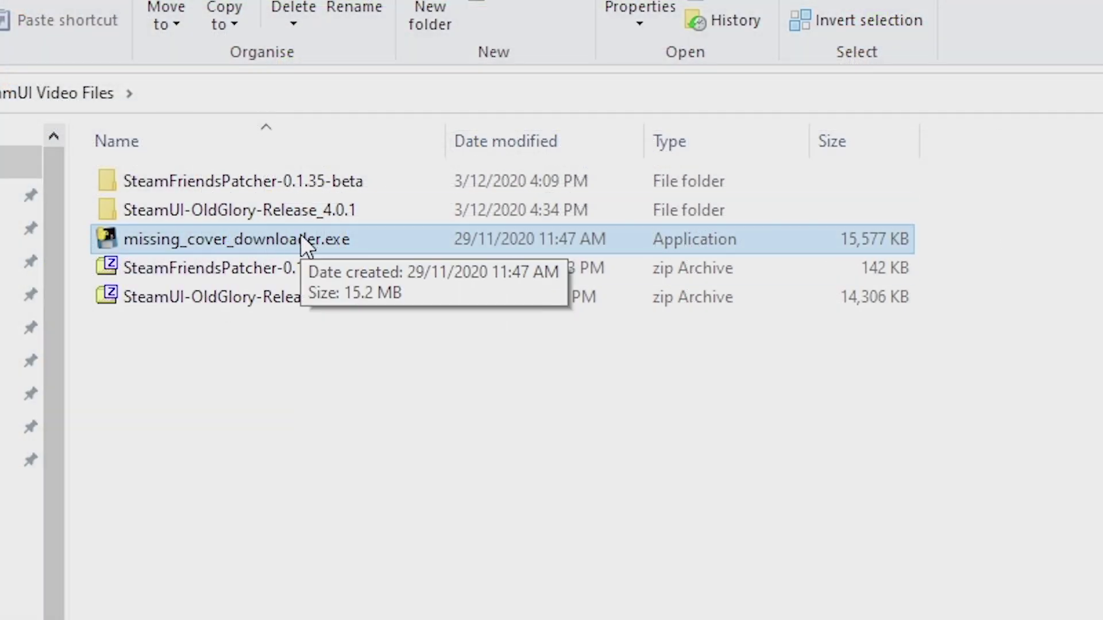
{"action": "double_click", "coordinate": [301, 237]}
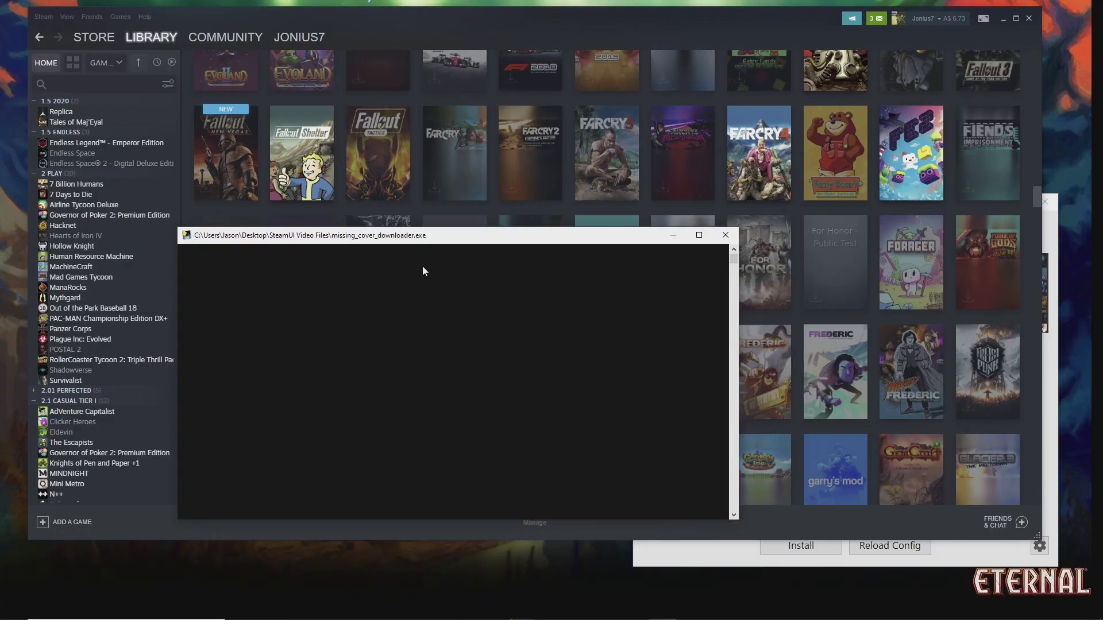
{"action": "left_click_drag", "start_coordinate": [450, 241], "coordinate": [563, 290]}
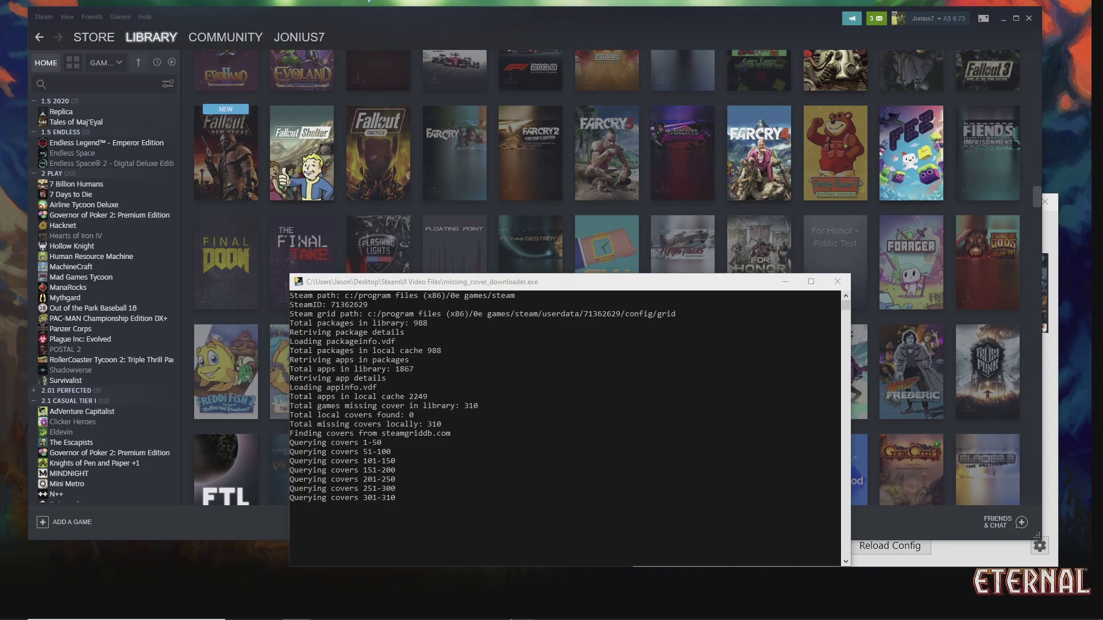
- Switch to SteamGridDB in Opera, dismiss the Patreon popup and scroll to Newest Grids
{"action": "key", "text": "alt+Tab"}
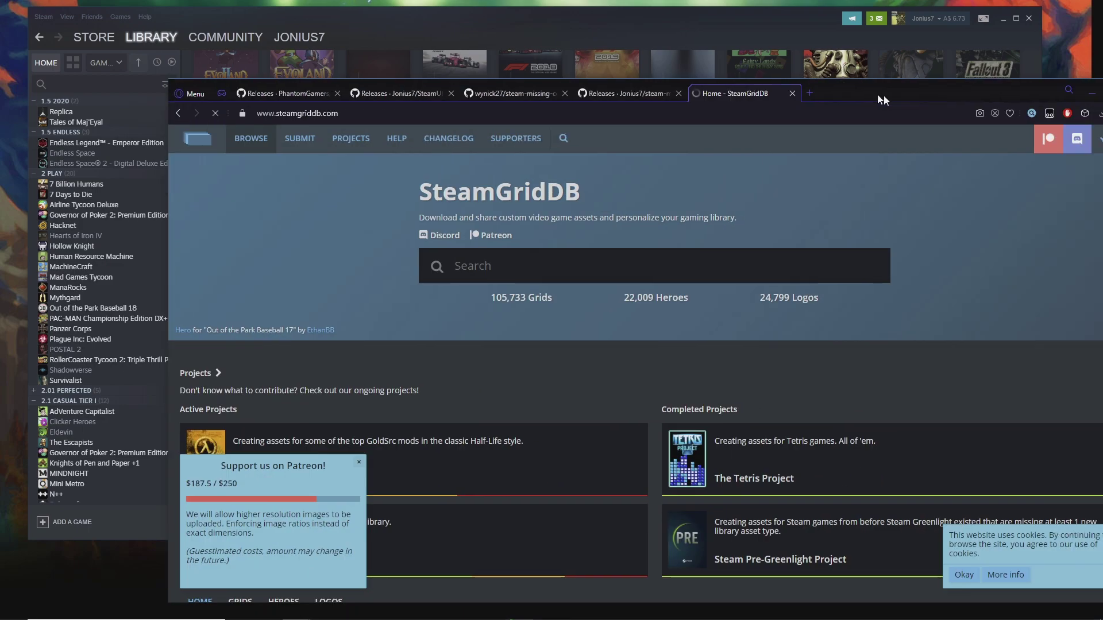
{"action": "left_click_drag", "start_coordinate": [780, 3], "coordinate": [782, 23]}
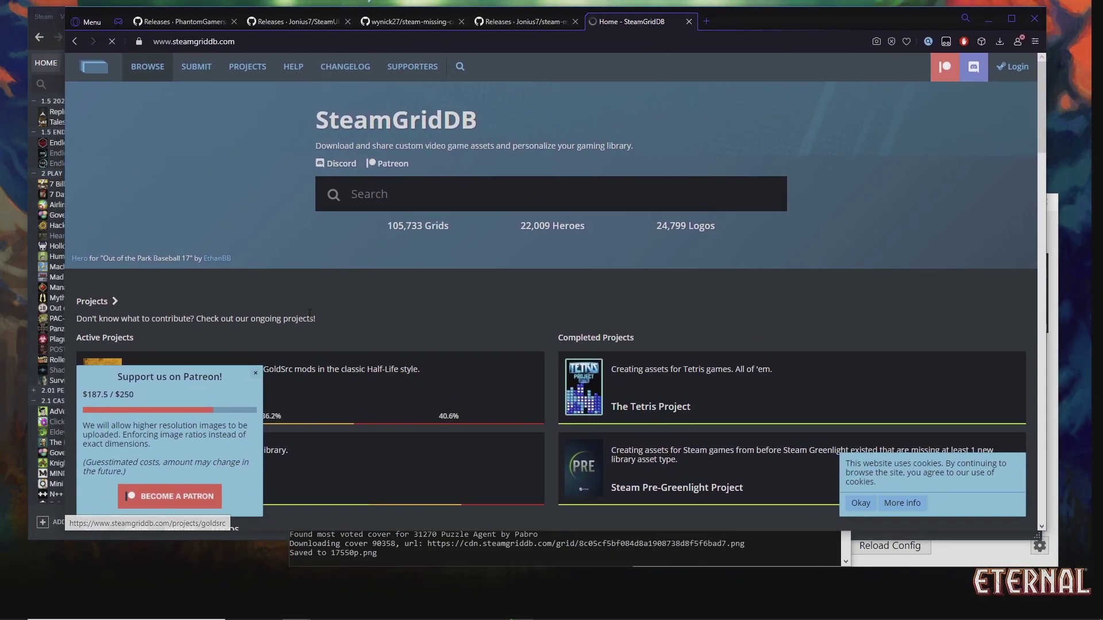
{"action": "left_click", "coordinate": [256, 374]}
{"action": "scroll", "coordinate": [454, 344], "scroll_direction": "down", "scroll_amount": 5}
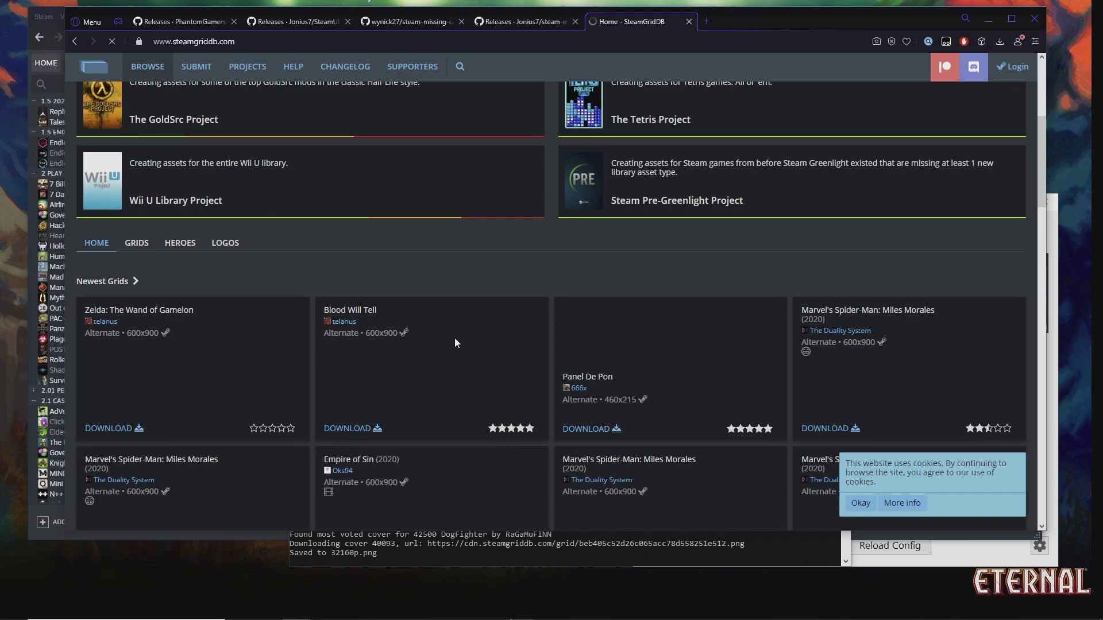
{"action": "scroll", "coordinate": [455, 343], "scroll_direction": "down", "scroll_amount": 5}
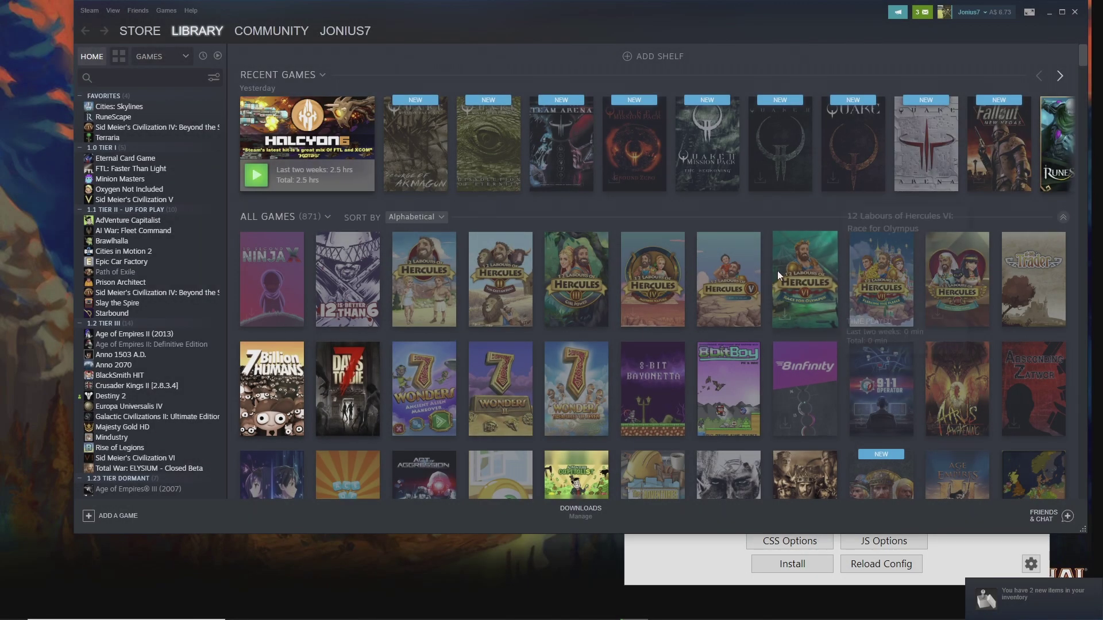
{"action": "scroll", "coordinate": [772, 288], "scroll_direction": "down", "scroll_amount": 10}
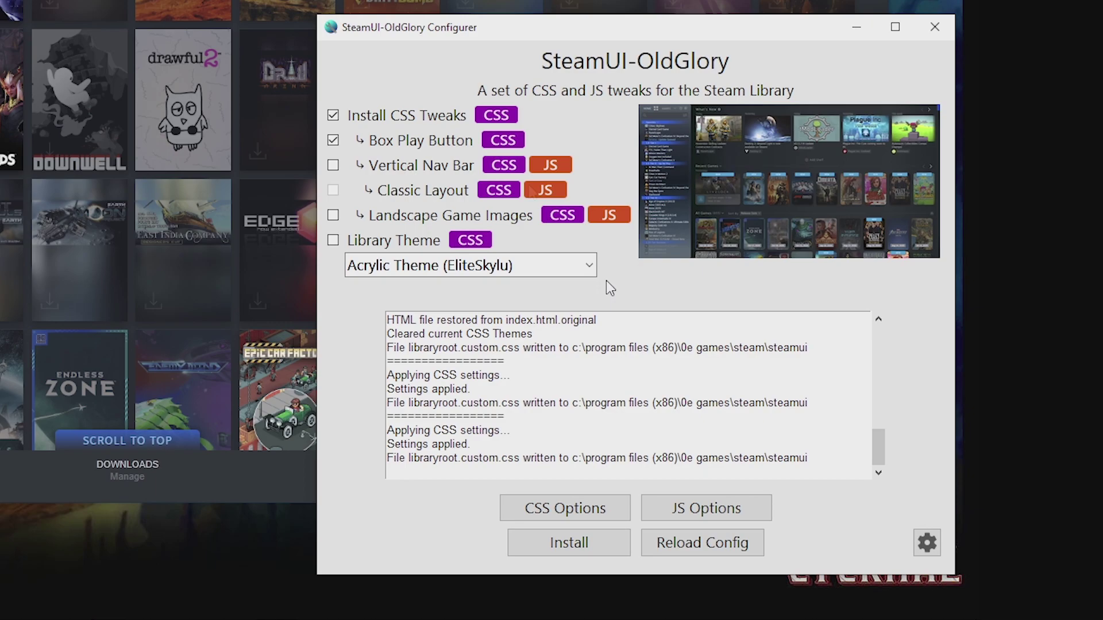
- Swap Box Play Button for Vertical Nav Bar and install the tweaks into Steam
{"action": "left_click", "coordinate": [334, 140]}
{"action": "mouse_move", "coordinate": [405, 178]}
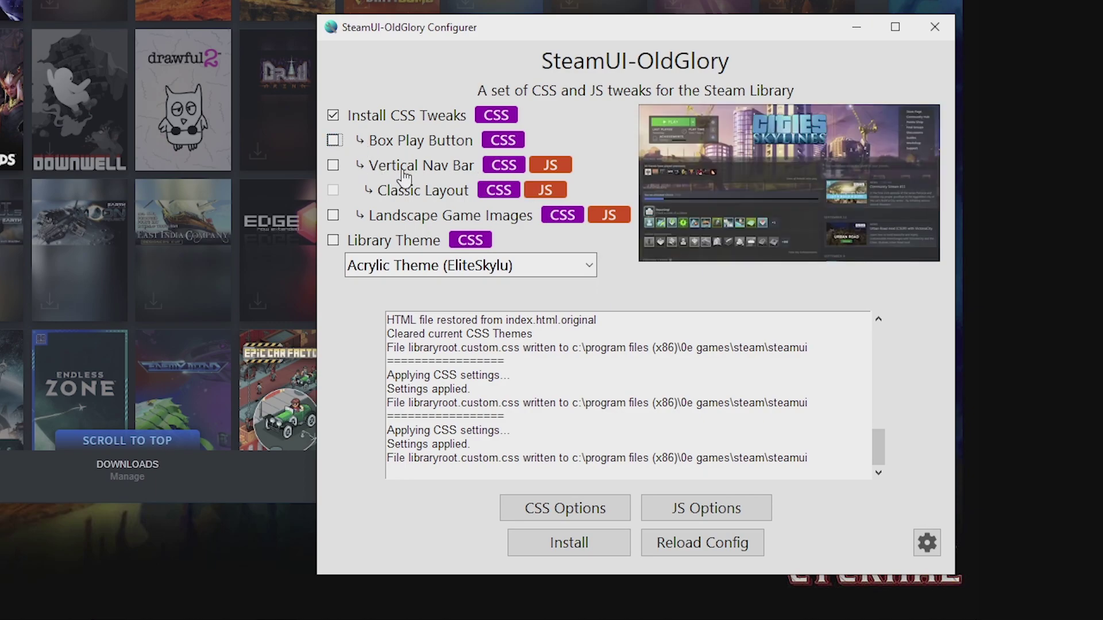
{"action": "left_click", "coordinate": [333, 165]}
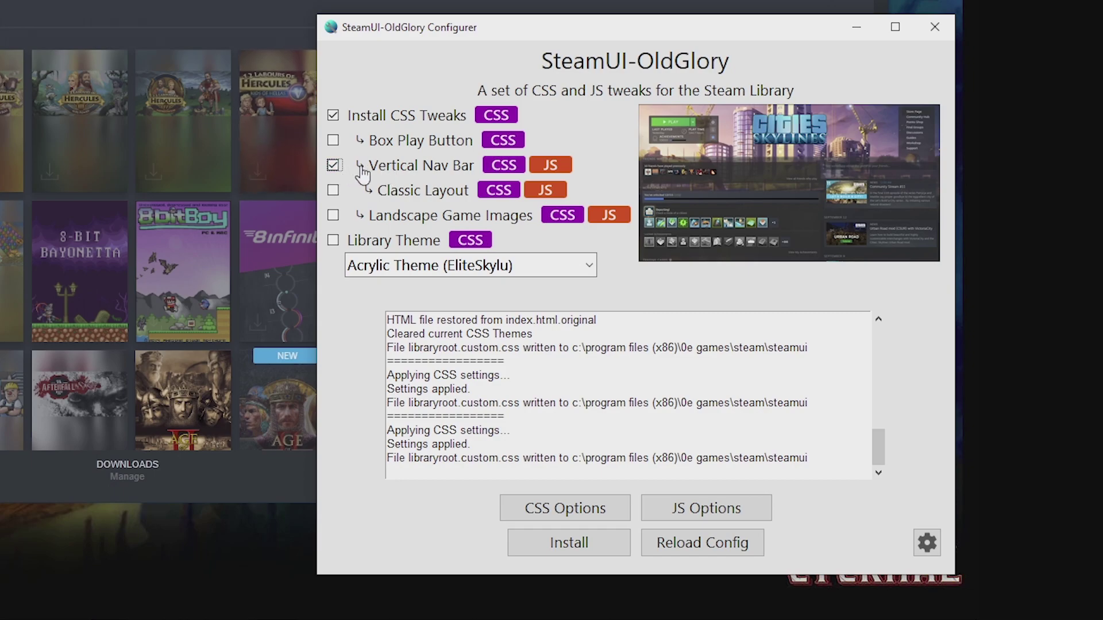
{"action": "left_click", "coordinate": [597, 542]}
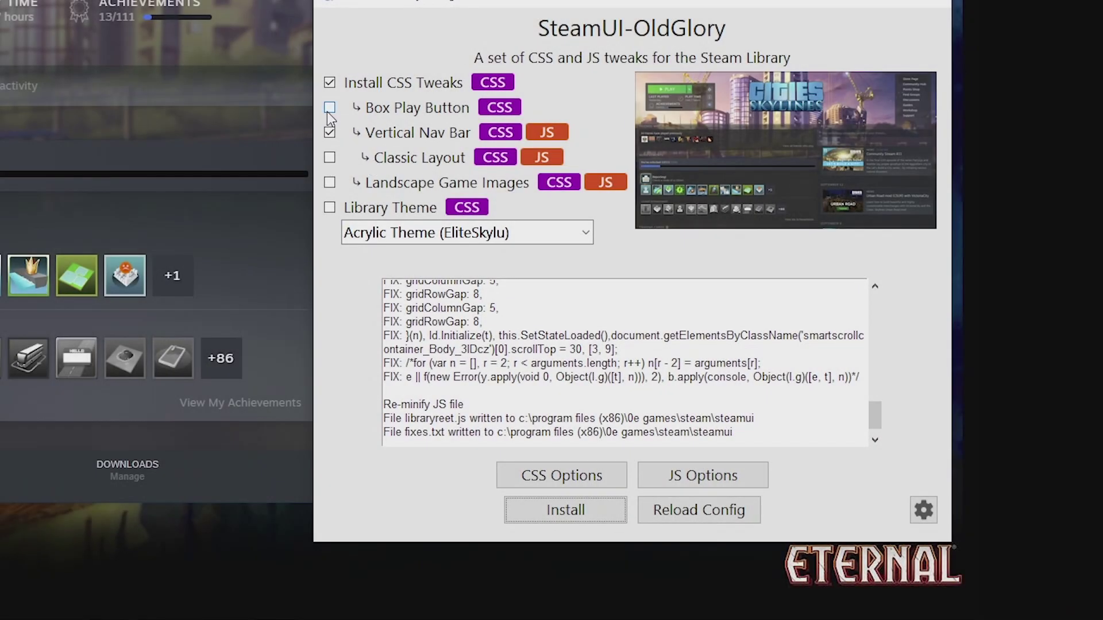
- Re-enable Box Play Button and reinstall the tweaks
{"action": "left_click", "coordinate": [330, 108]}
{"action": "left_click", "coordinate": [549, 513]}
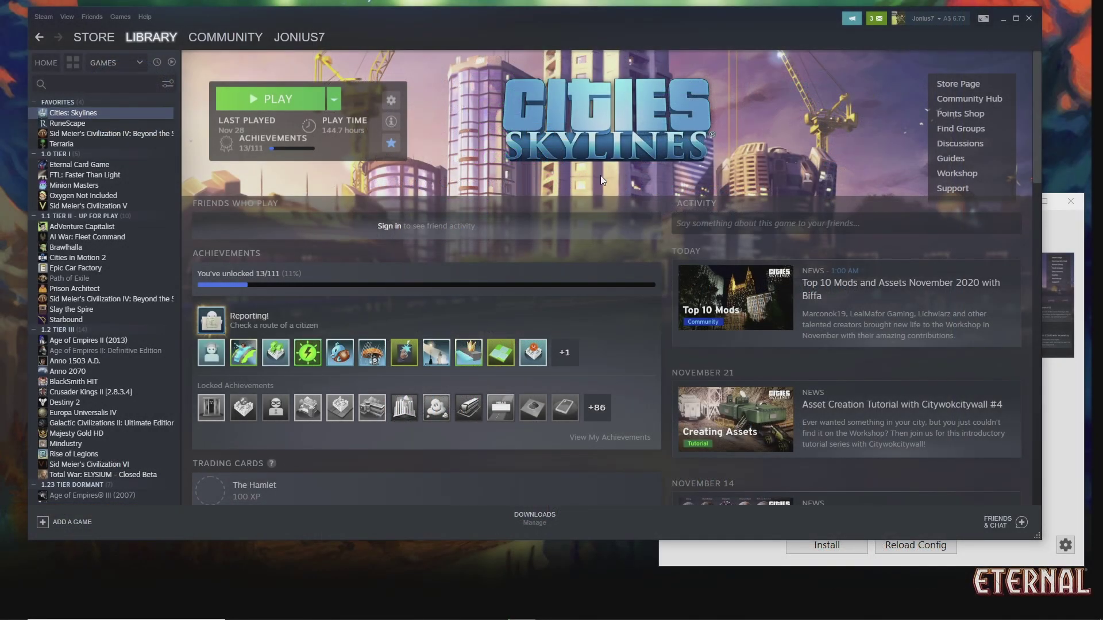
{"action": "scroll", "coordinate": [893, 142], "scroll_direction": "down", "scroll_amount": 1}
- Browse the FTL and RuneScape pages, then install the Classic Layout tweak
{"action": "scroll", "coordinate": [892, 140], "scroll_direction": "down", "scroll_amount": 5}
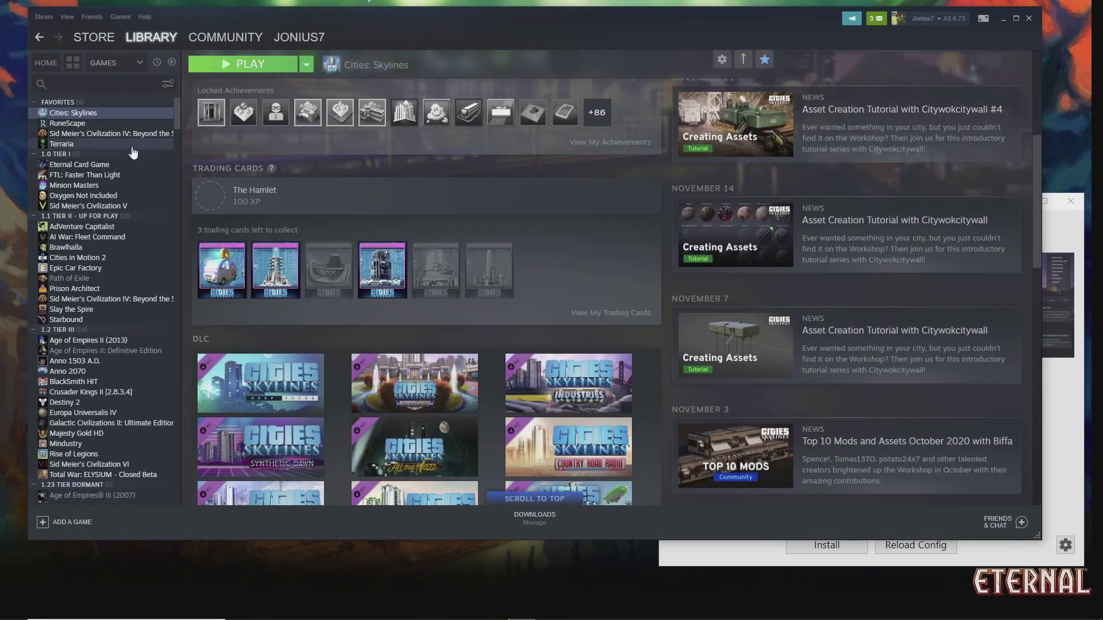
{"action": "left_click", "coordinate": [108, 135]}
{"action": "left_click", "coordinate": [109, 174]}
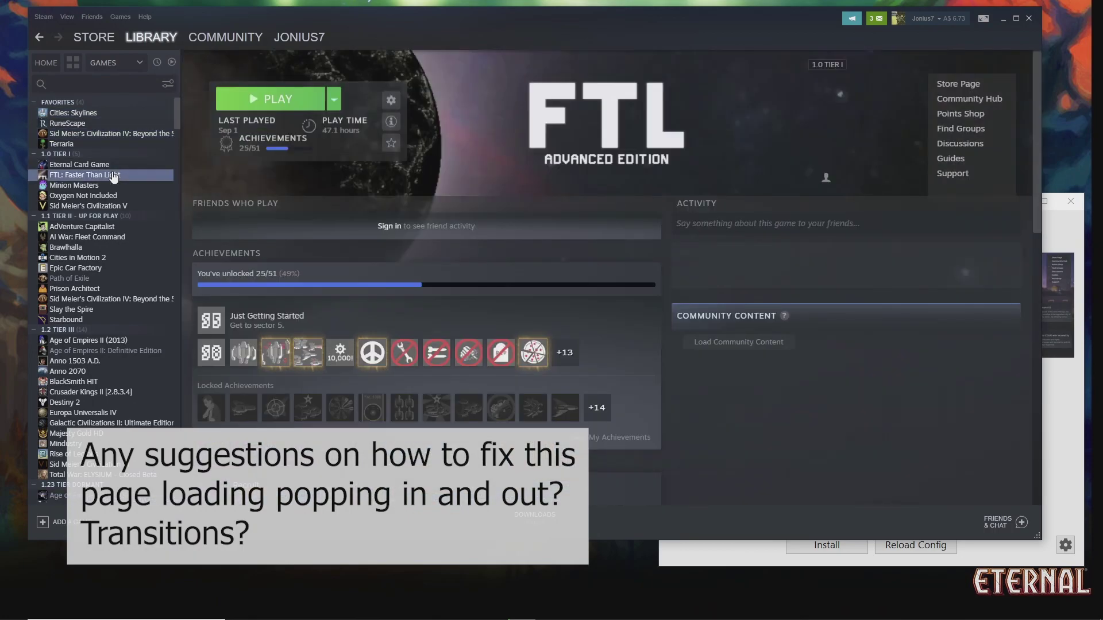
{"action": "left_click", "coordinate": [144, 123]}
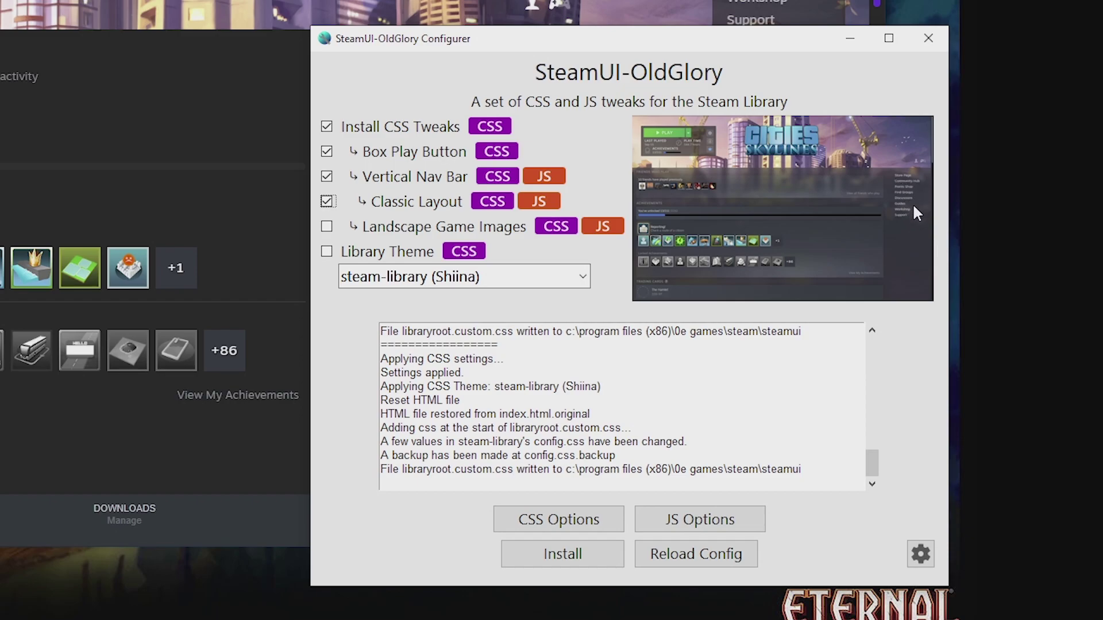
{"action": "left_click", "coordinate": [565, 554]}
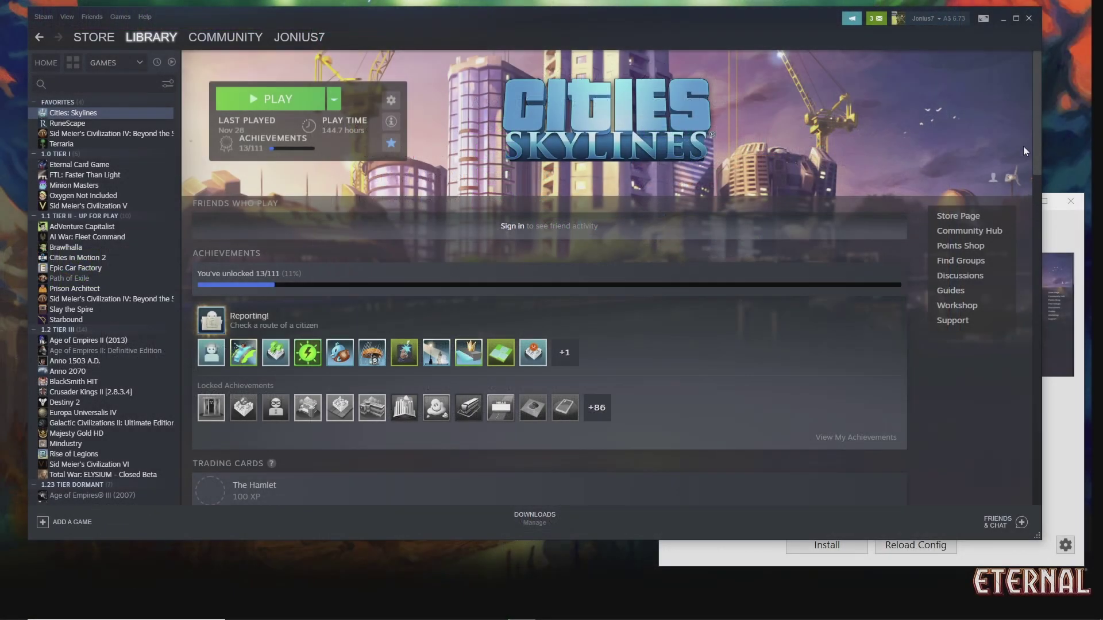
- Load the Community Content on the Cities: Skylines page
{"action": "left_click_drag", "start_coordinate": [1035, 114], "coordinate": [1037, 485]}
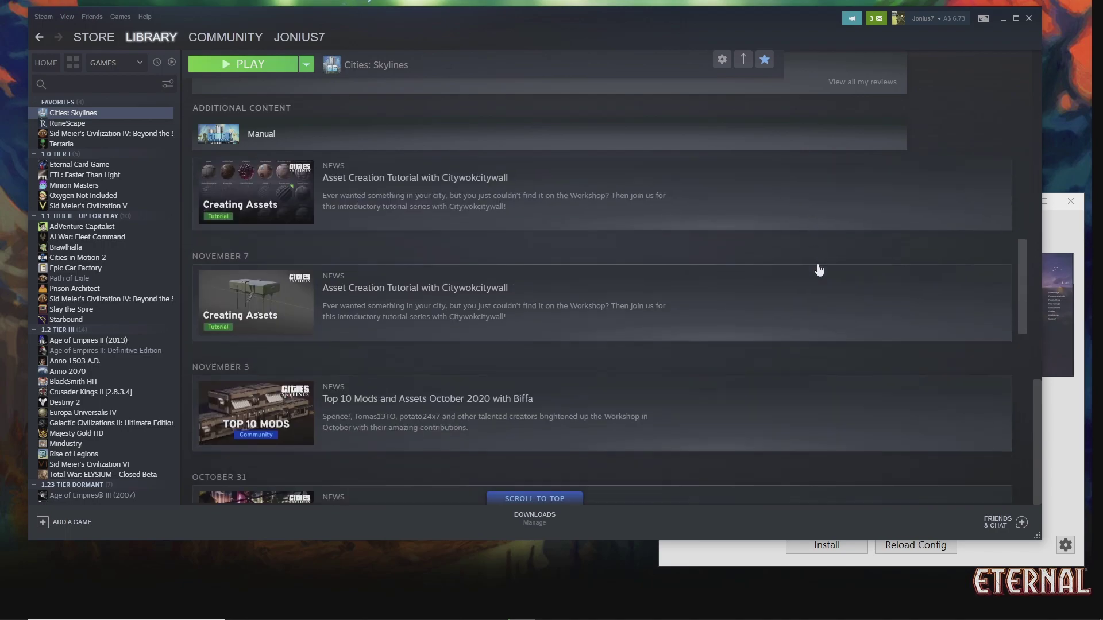
{"action": "scroll", "coordinate": [818, 270], "scroll_direction": "down", "scroll_amount": 10}
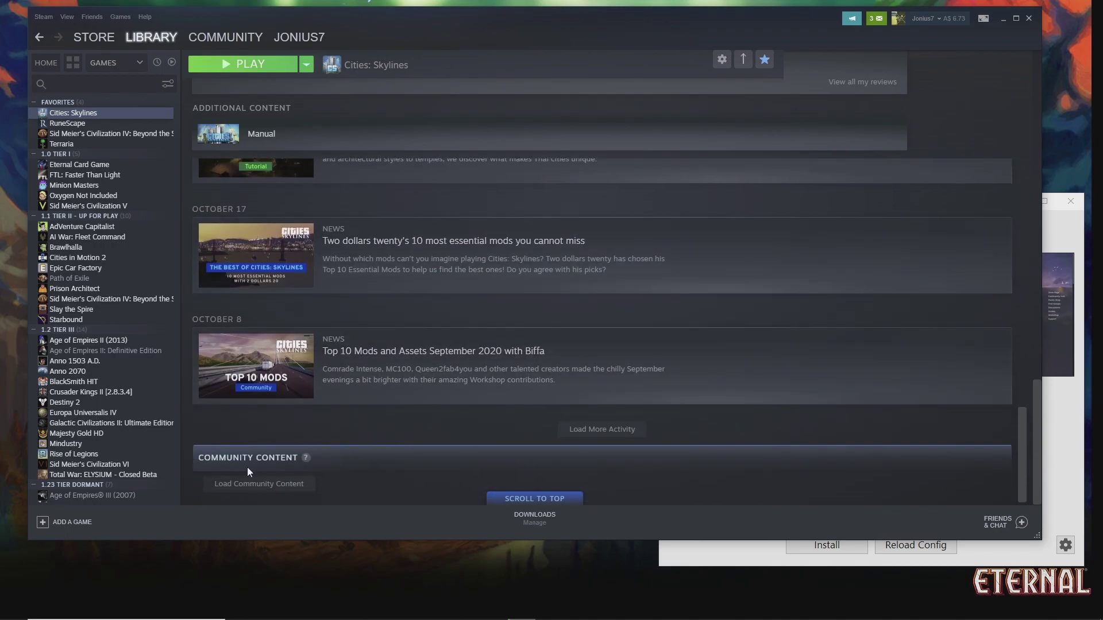
{"action": "left_click", "coordinate": [246, 486]}
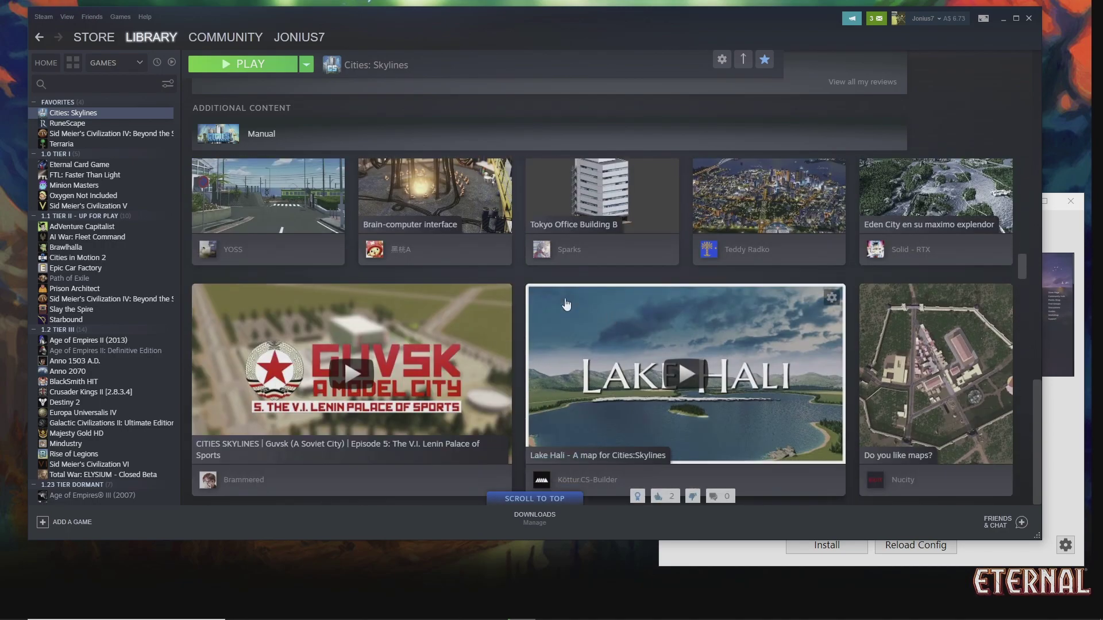
{"action": "scroll", "coordinate": [600, 315], "scroll_direction": "down", "scroll_amount": 5}
{"action": "scroll", "coordinate": [859, 320], "scroll_direction": "up", "scroll_amount": 8}
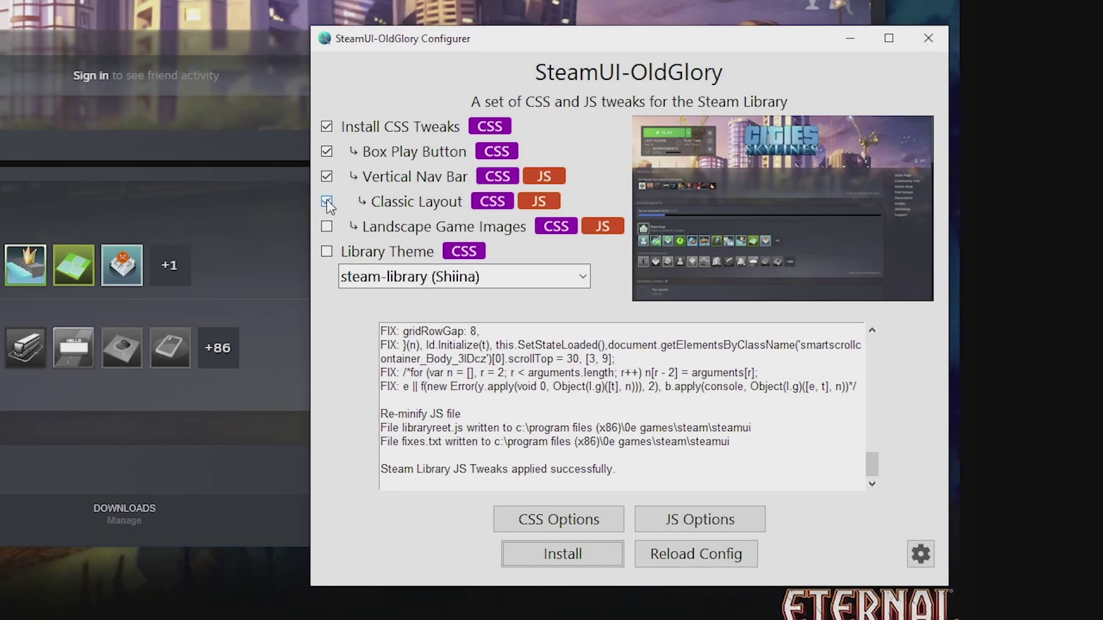
- Replace Classic Layout and Vertical Nav Bar with Landscape Game Images and install it
{"action": "left_click", "coordinate": [327, 202]}
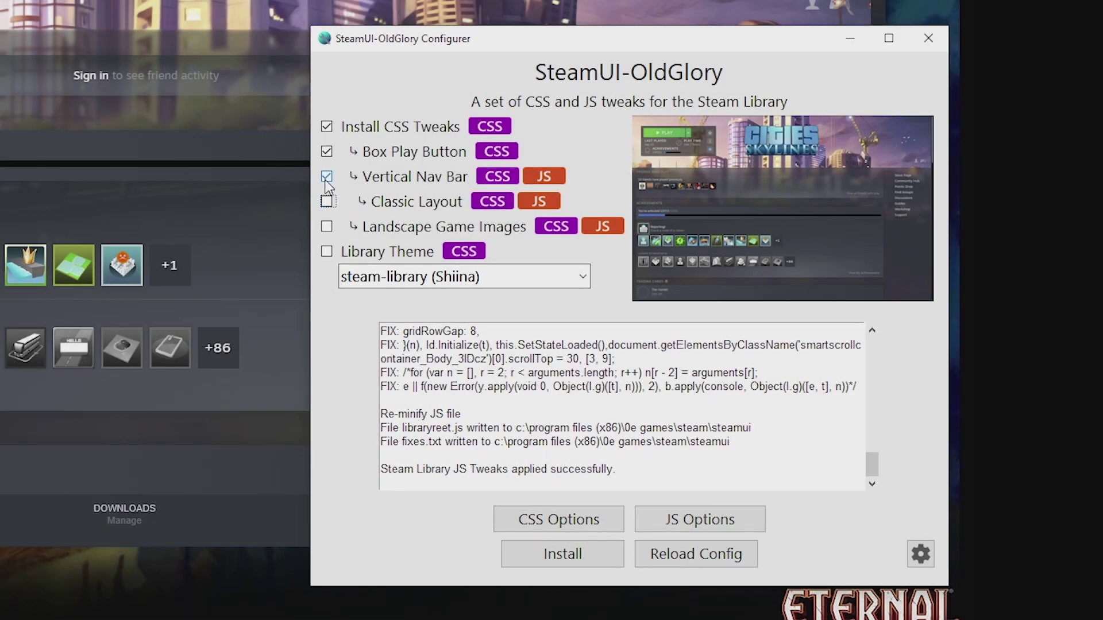
{"action": "left_click", "coordinate": [327, 177]}
{"action": "mouse_move", "coordinate": [393, 232]}
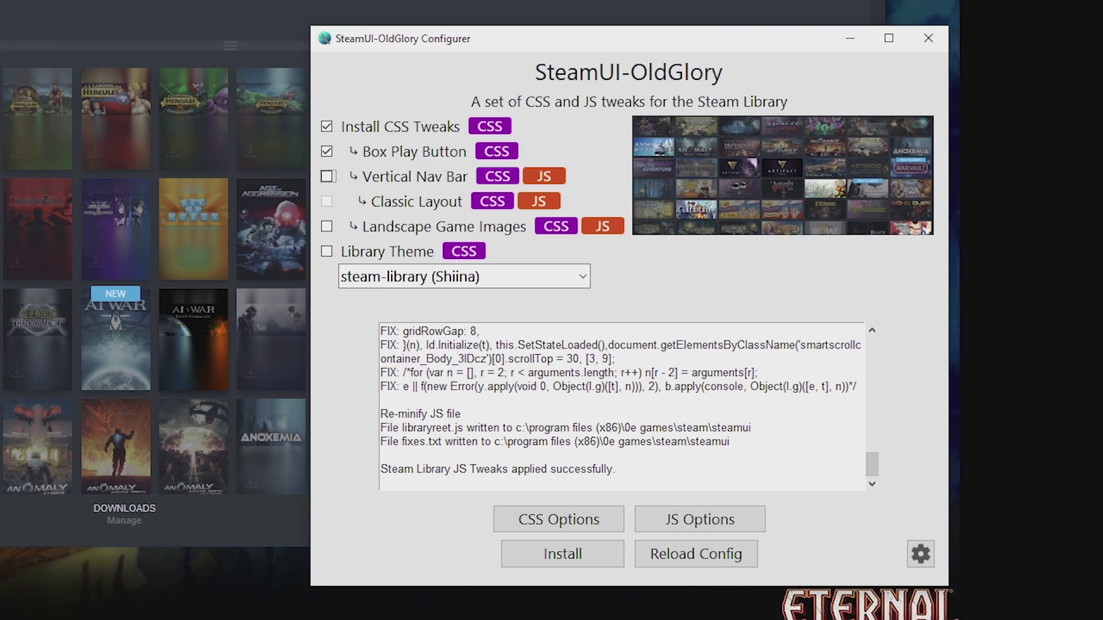
{"action": "left_click", "coordinate": [129, 46]}
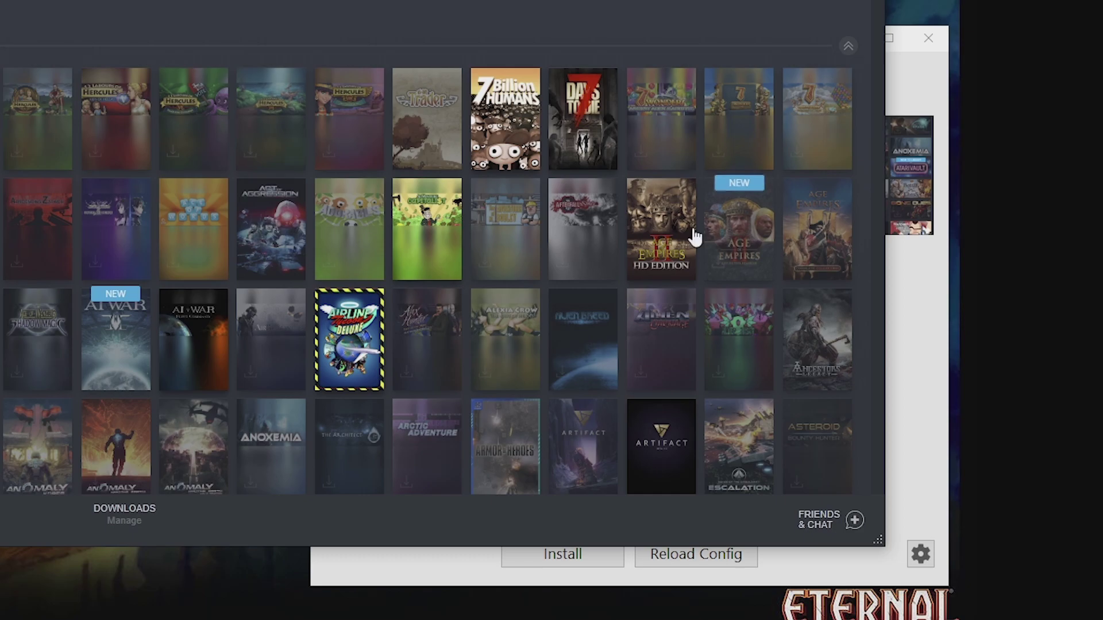
{"action": "left_click", "coordinate": [925, 323]}
{"action": "left_click", "coordinate": [327, 226]}
{"action": "left_click", "coordinate": [604, 562]}
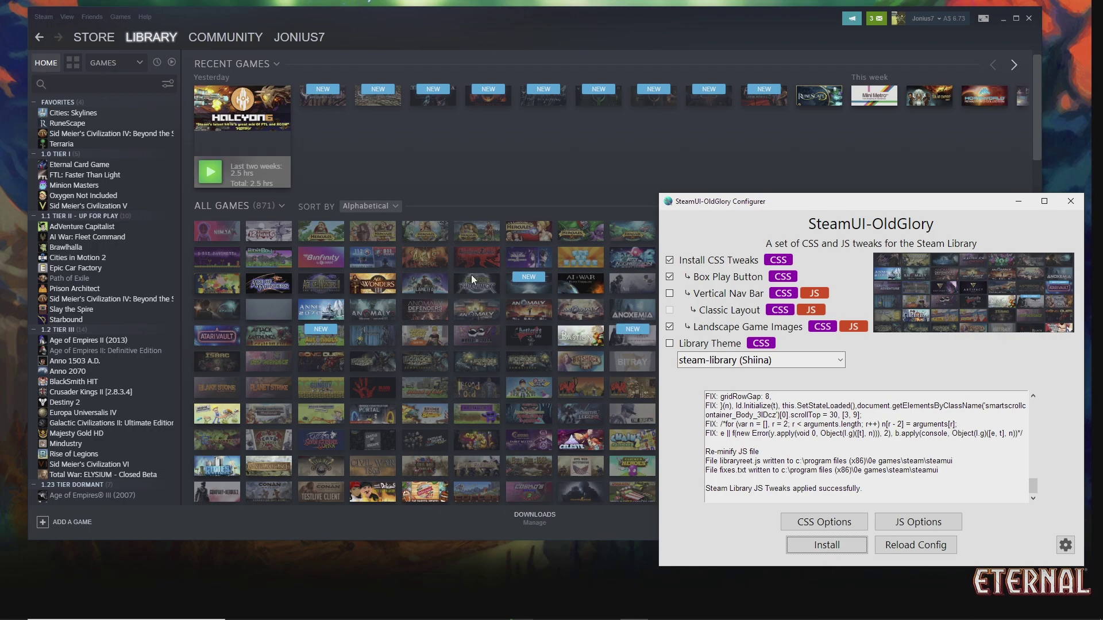
- Go to the JS options and start editing the Small grid image size
{"action": "left_click_drag", "start_coordinate": [907, 198], "coordinate": [766, 179]}
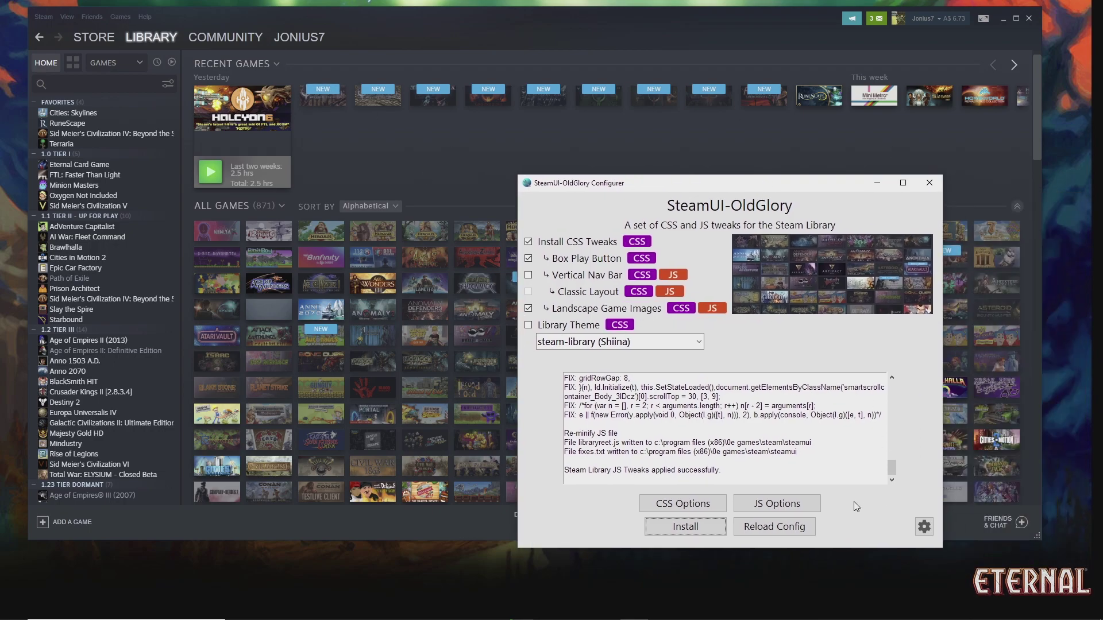
{"action": "left_click", "coordinate": [775, 503]}
{"action": "left_click", "coordinate": [238, 274]}
- Close Steam's library settings, change the Small grid size from 80 to 160, and install
{"action": "double_click", "coordinate": [229, 274]}
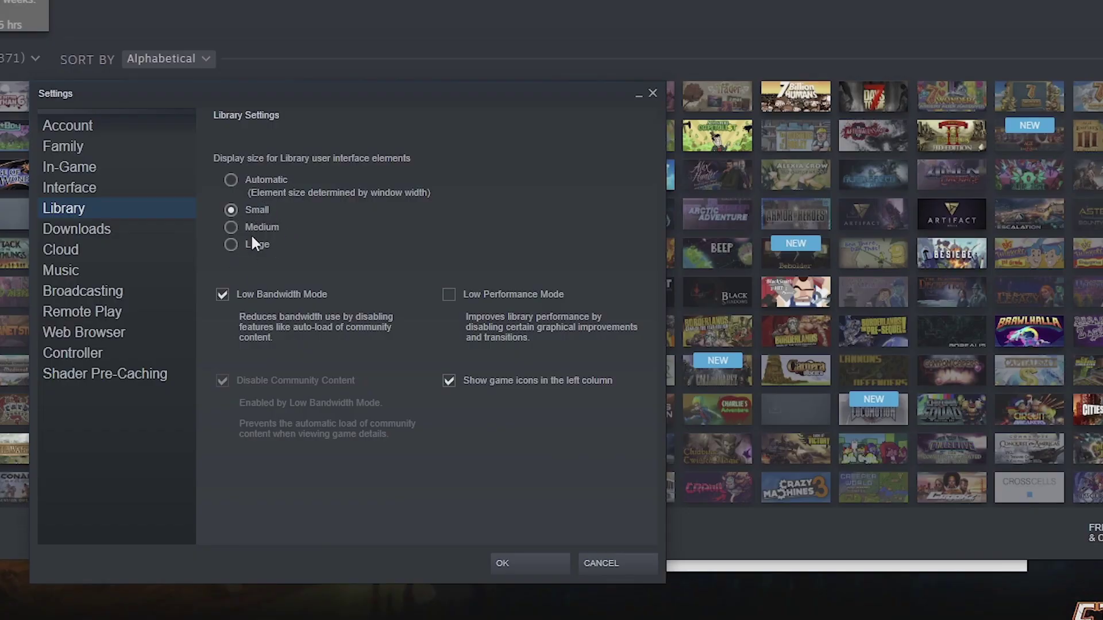
{"action": "left_click", "coordinate": [801, 567]}
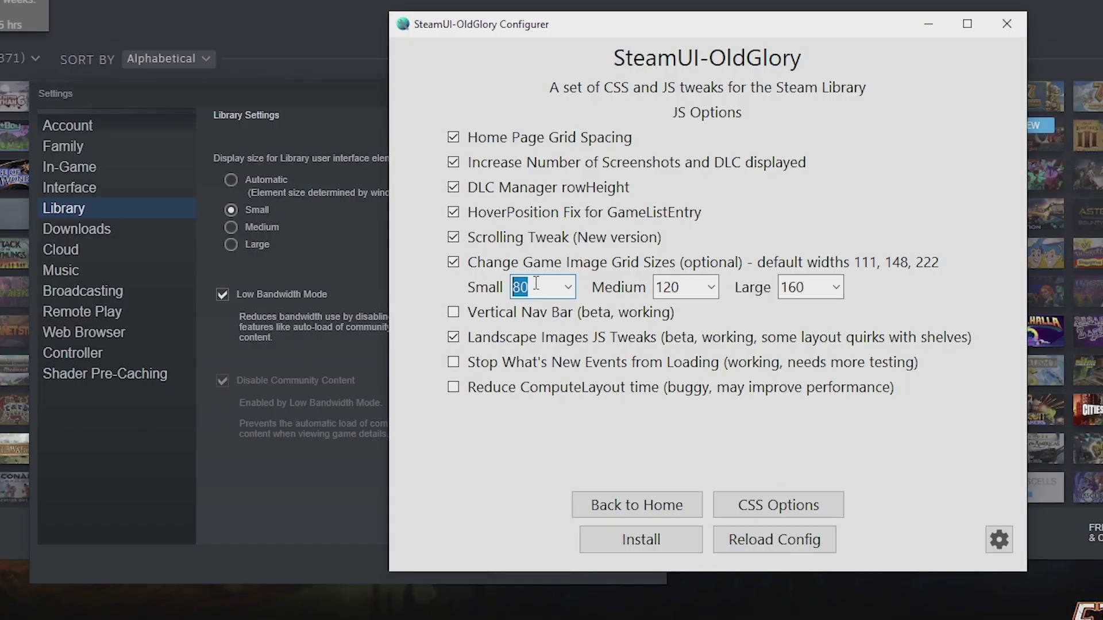
{"action": "left_click_drag", "start_coordinate": [315, 93], "coordinate": [197, 117]}
{"action": "left_click", "coordinate": [540, 121]}
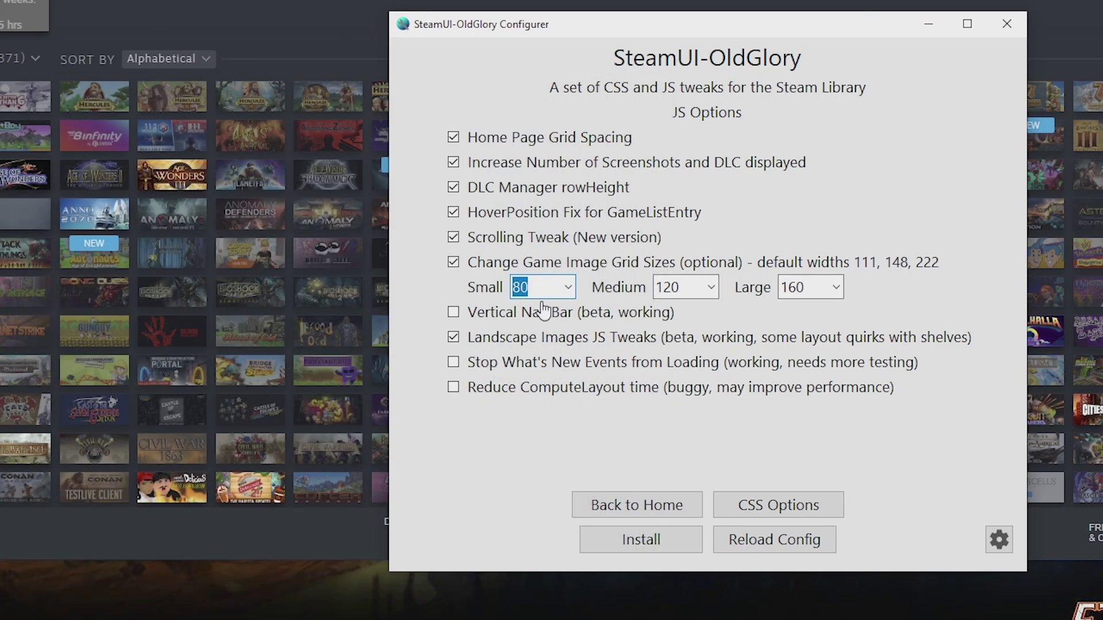
{"action": "type", "text": "160"}
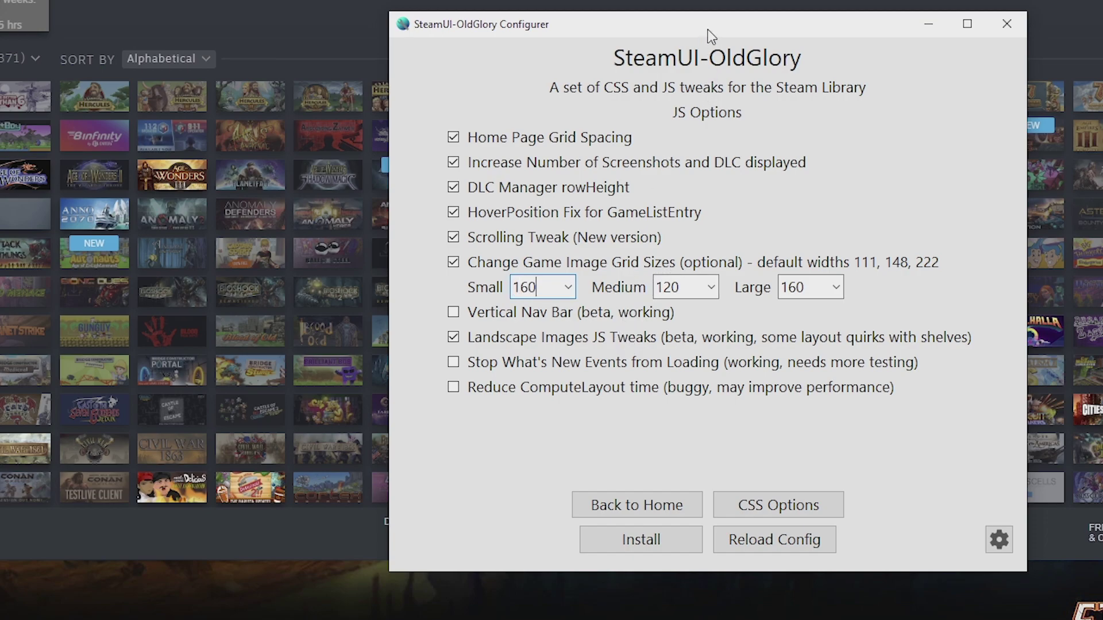
{"action": "left_click_drag", "start_coordinate": [709, 34], "coordinate": [843, 67]}
{"action": "left_click", "coordinate": [800, 574]}
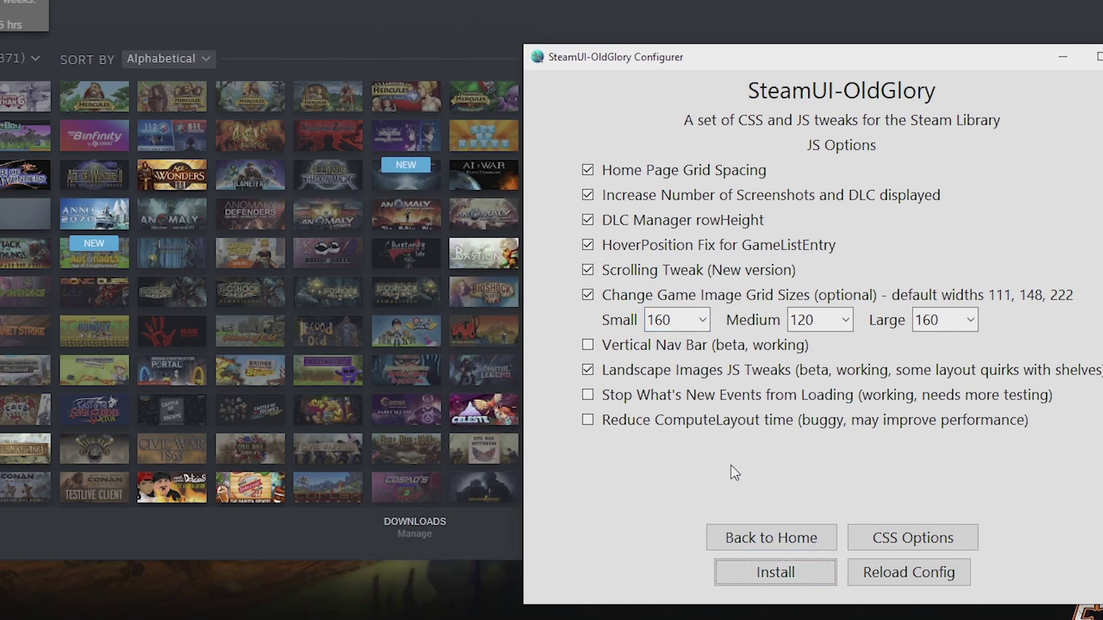
{"action": "left_click", "coordinate": [788, 542]}
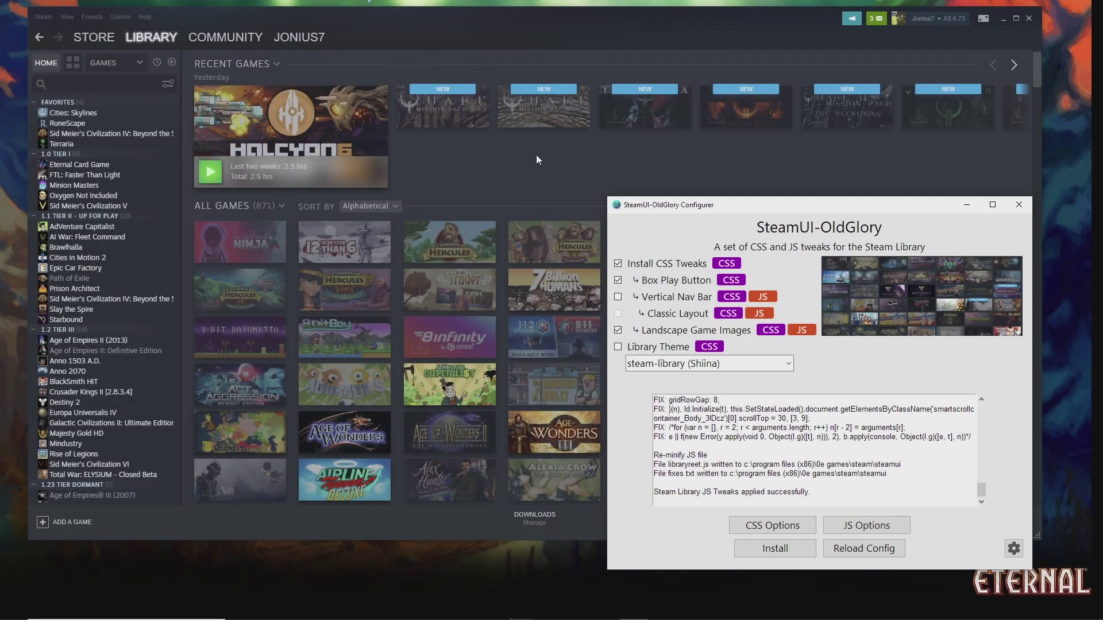
- Scroll through the library's landscape covers, then reopen the configurer's JS options
{"action": "left_click", "coordinate": [472, 261]}
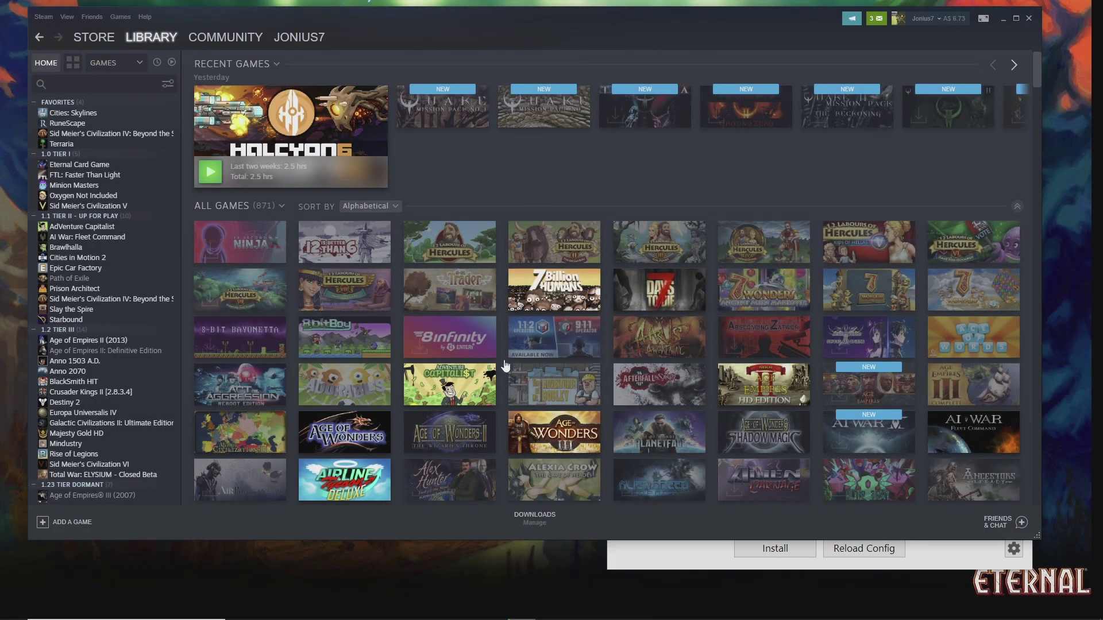
{"action": "scroll", "coordinate": [556, 394], "scroll_direction": "down", "scroll_amount": 5}
{"action": "scroll", "coordinate": [578, 281], "scroll_direction": "down", "scroll_amount": 10}
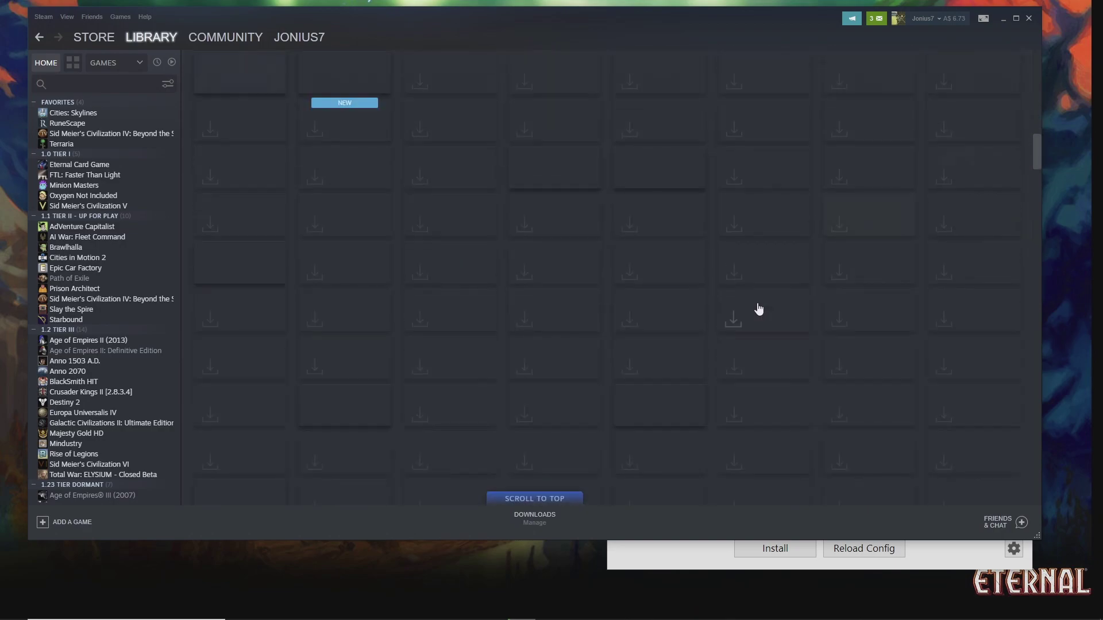
{"action": "left_click", "coordinate": [940, 566]}
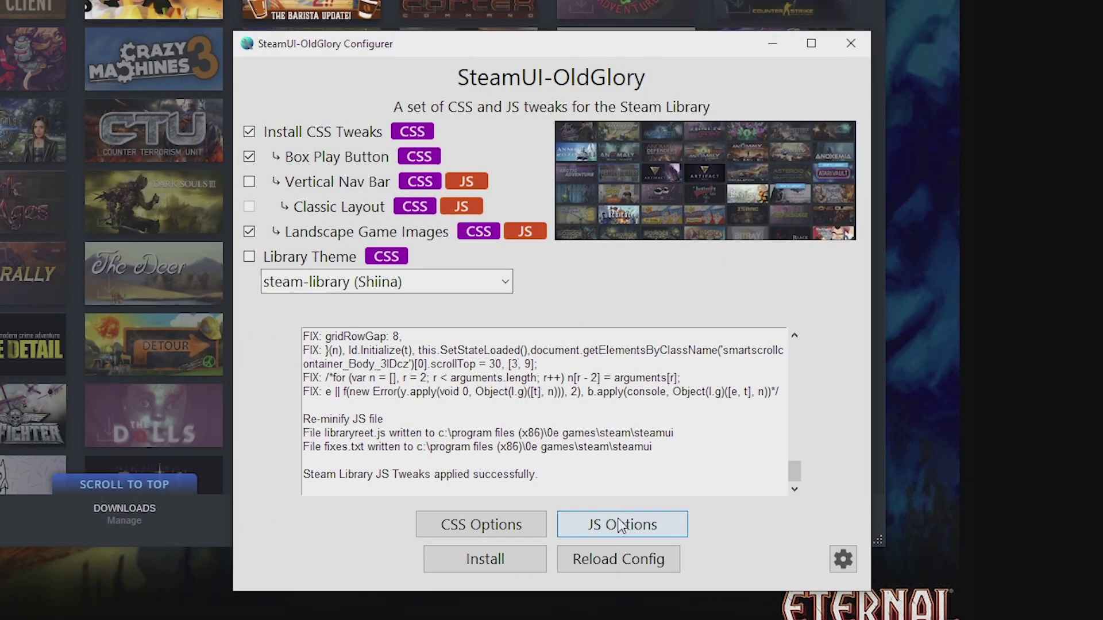
{"action": "left_click", "coordinate": [620, 524]}
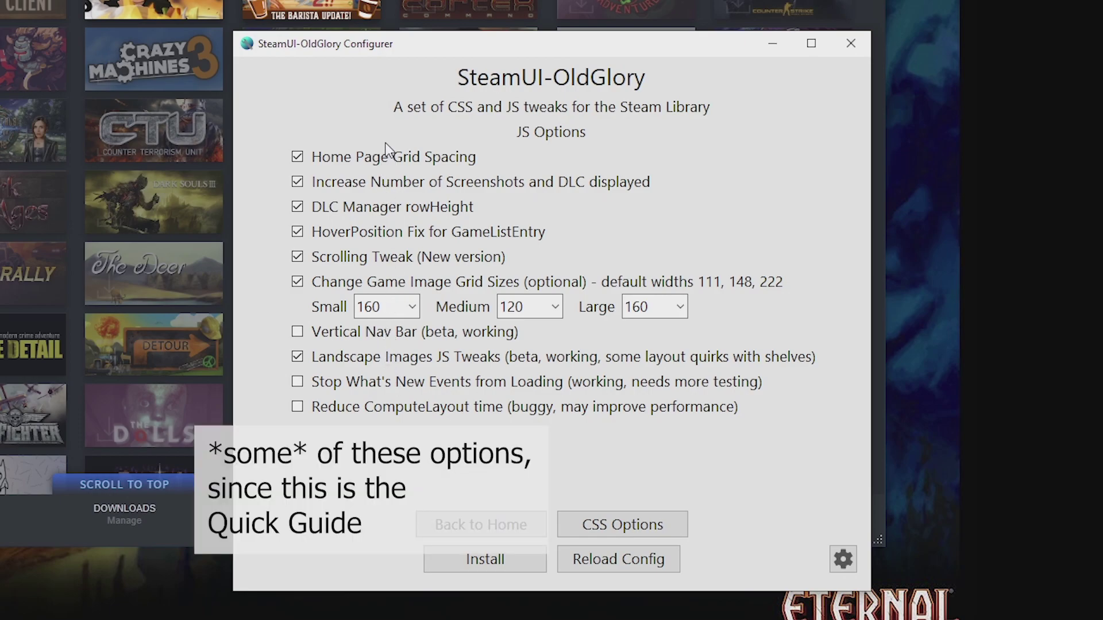
{"action": "left_click_drag", "start_coordinate": [536, 57], "coordinate": [608, 70]}
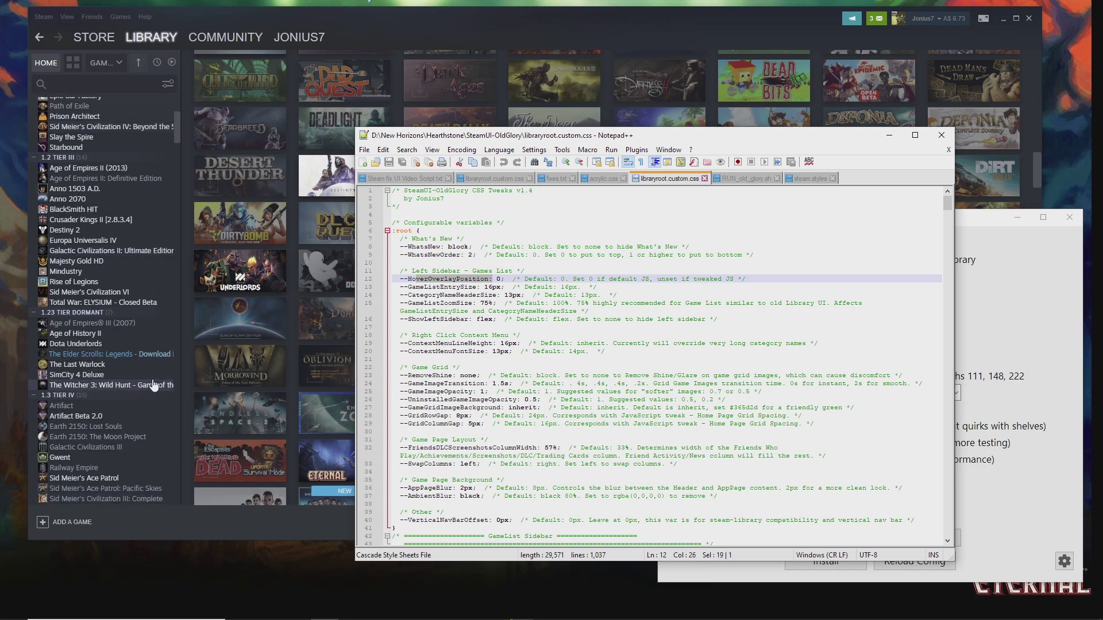
- Set --HoverOverlayPosition to unset instead of 0 in libraryroot.custom.css and save
{"action": "scroll", "coordinate": [146, 388], "scroll_direction": "down", "scroll_amount": 5}
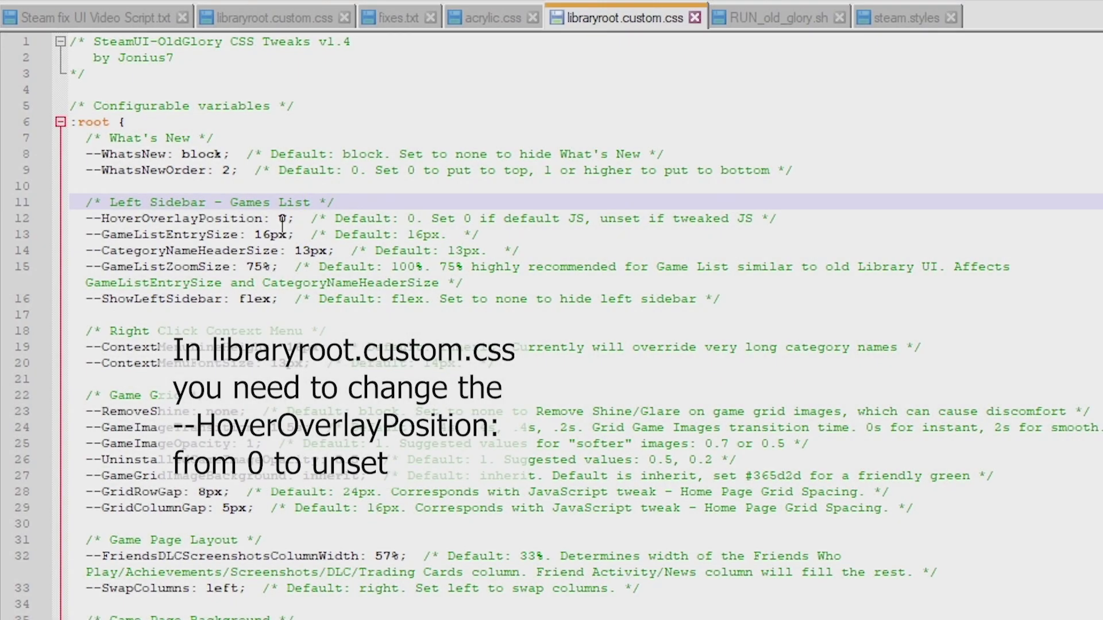
{"action": "double_click", "coordinate": [282, 219]}
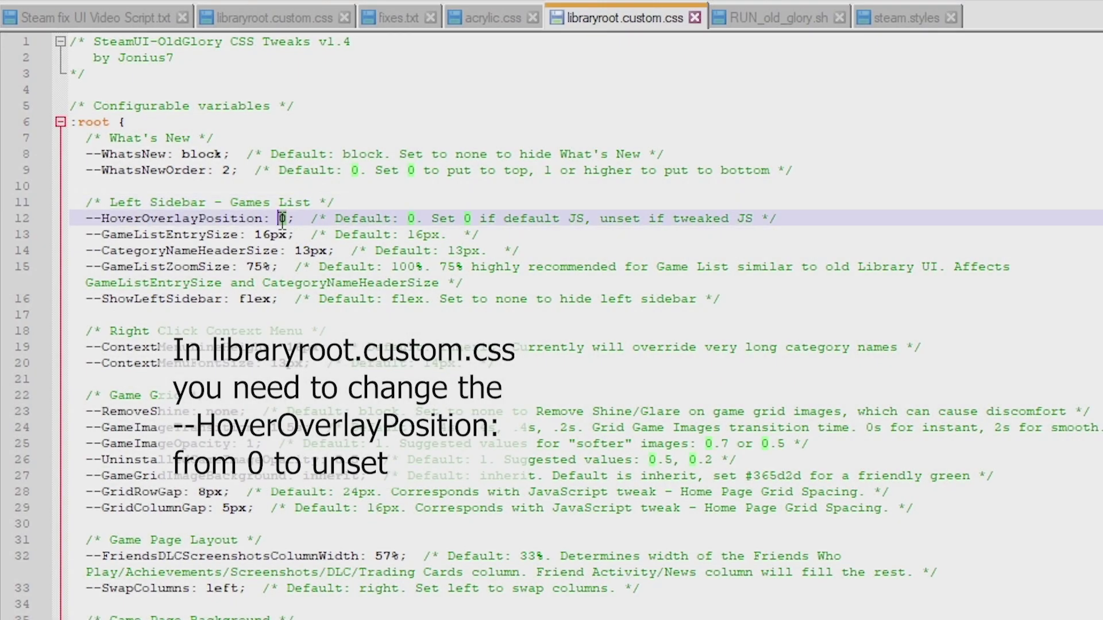
{"action": "key", "text": "ctrl+s"}
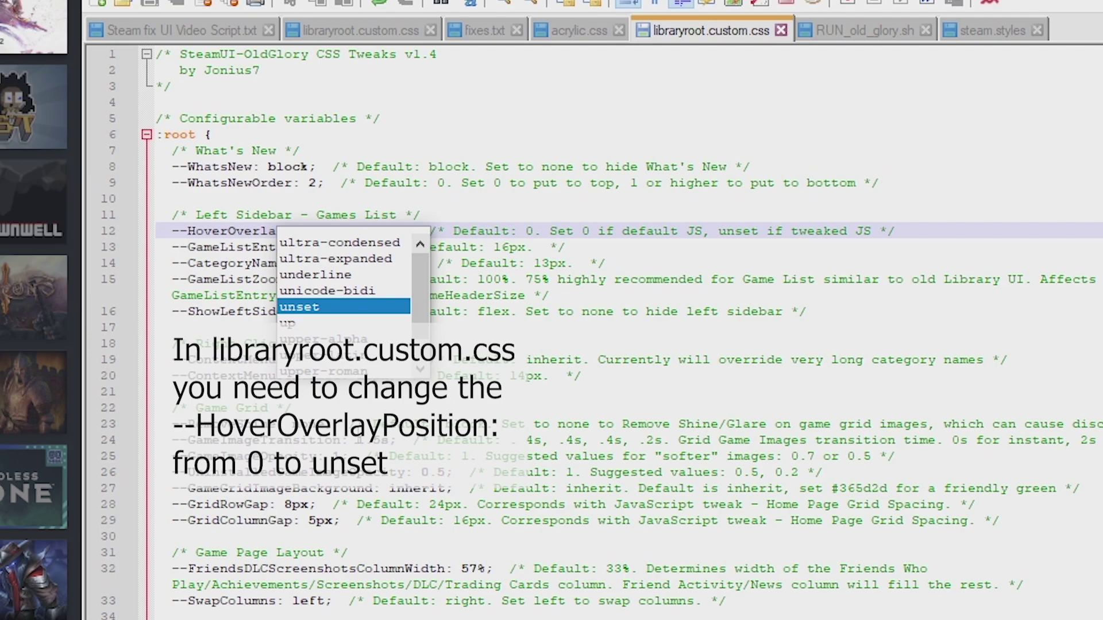
{"action": "left_click", "coordinate": [660, 251]}
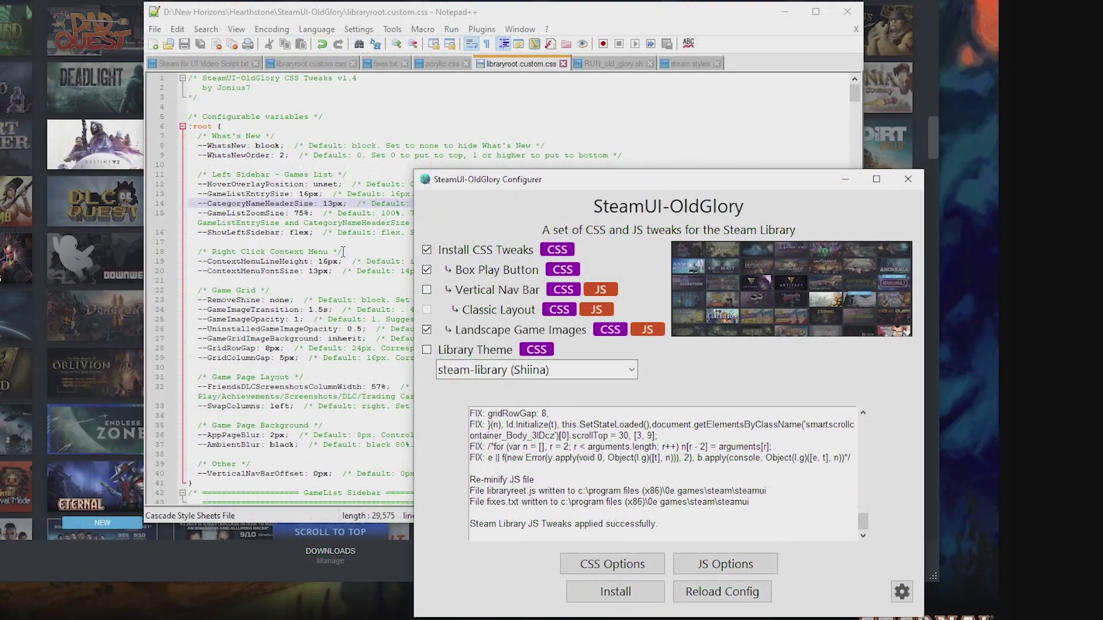
{"action": "left_click", "coordinate": [343, 251]}
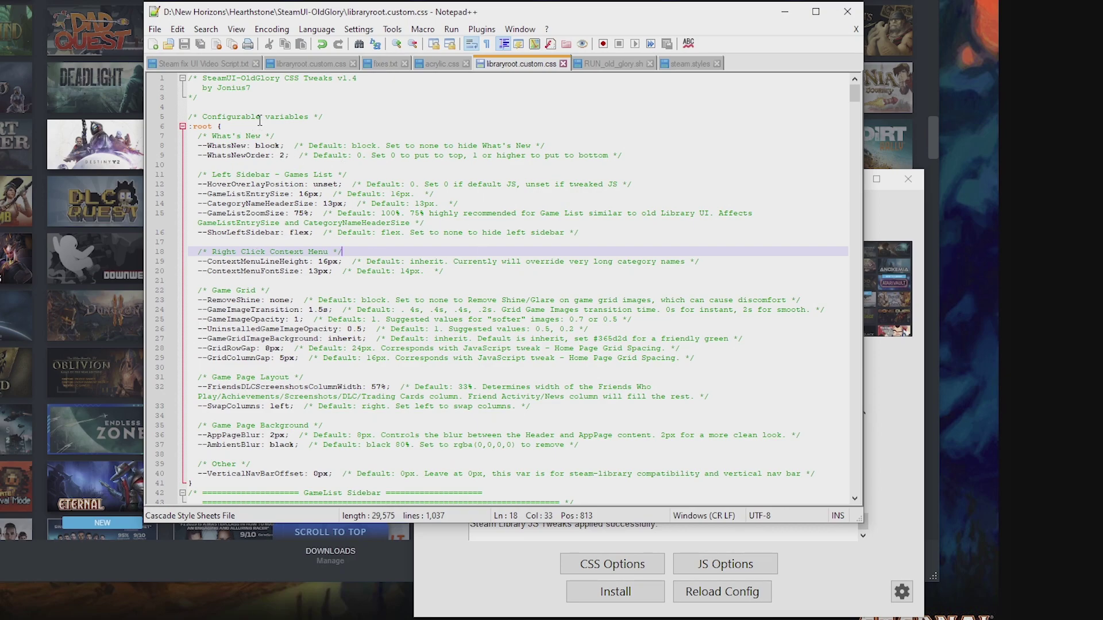
{"action": "left_click_drag", "start_coordinate": [188, 113], "coordinate": [407, 476]}
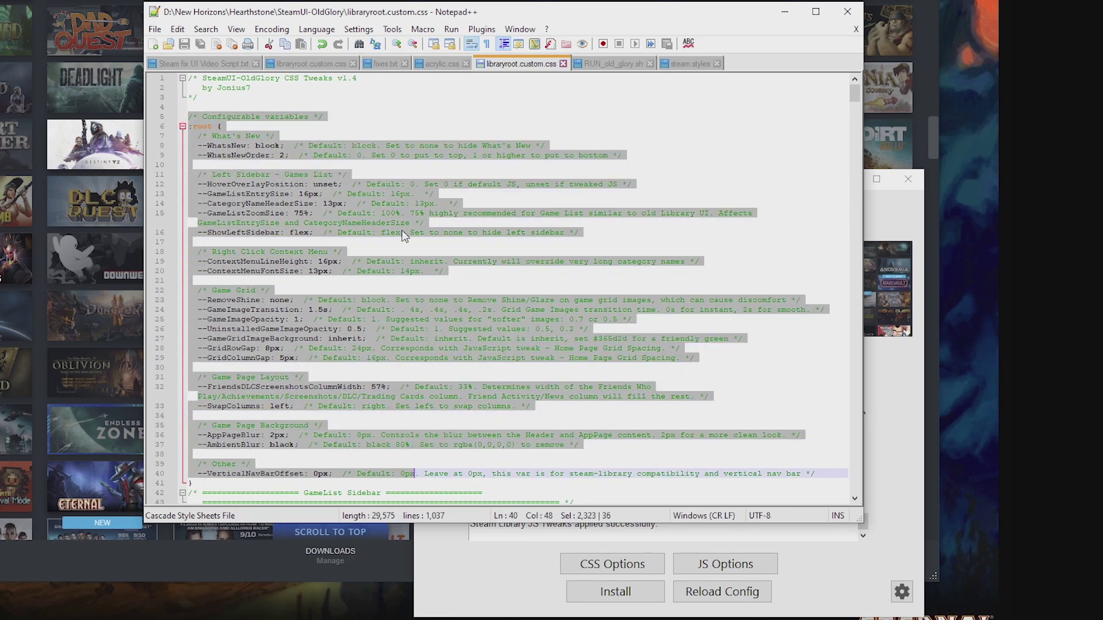
{"action": "left_click", "coordinate": [402, 233]}
{"action": "left_click", "coordinate": [816, 592]}
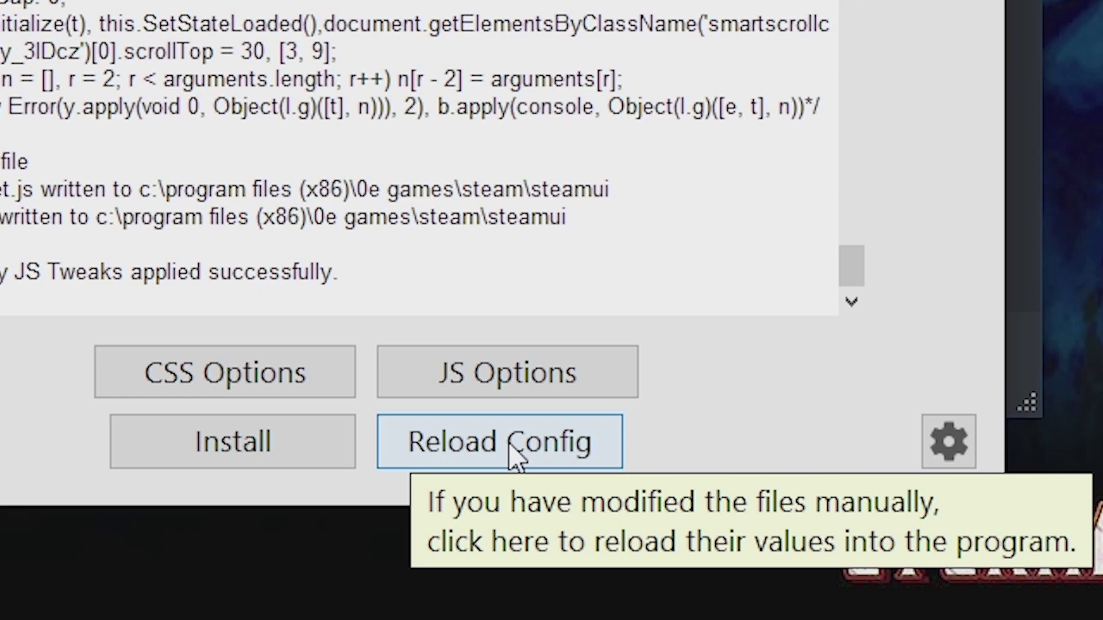
- Reload the edited config, reinstall the CSS tweaks, and check the Steam game list
{"action": "left_click", "coordinate": [513, 457]}
{"action": "left_click", "coordinate": [260, 460]}
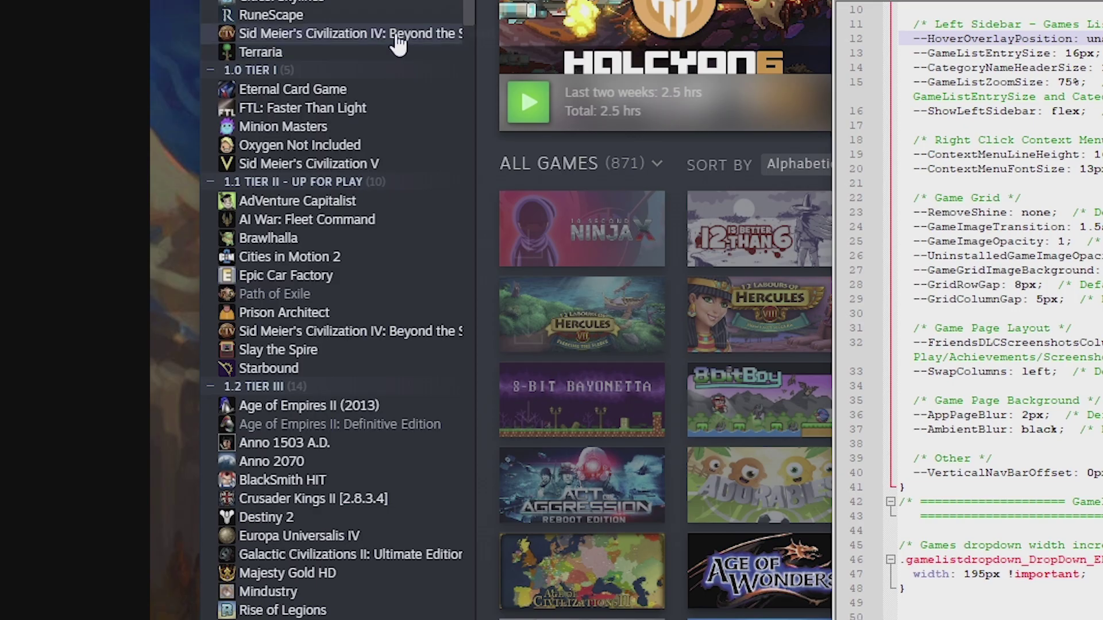
{"action": "scroll", "coordinate": [404, 565], "scroll_direction": "down", "scroll_amount": 6}
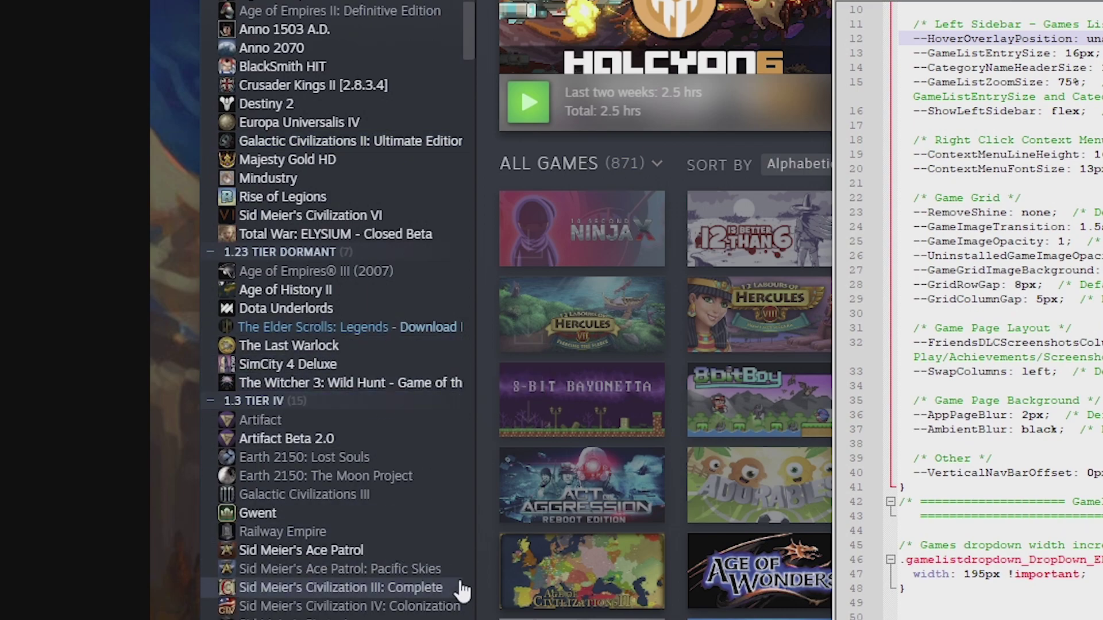
{"action": "scroll", "coordinate": [419, 537], "scroll_direction": "down", "scroll_amount": 6}
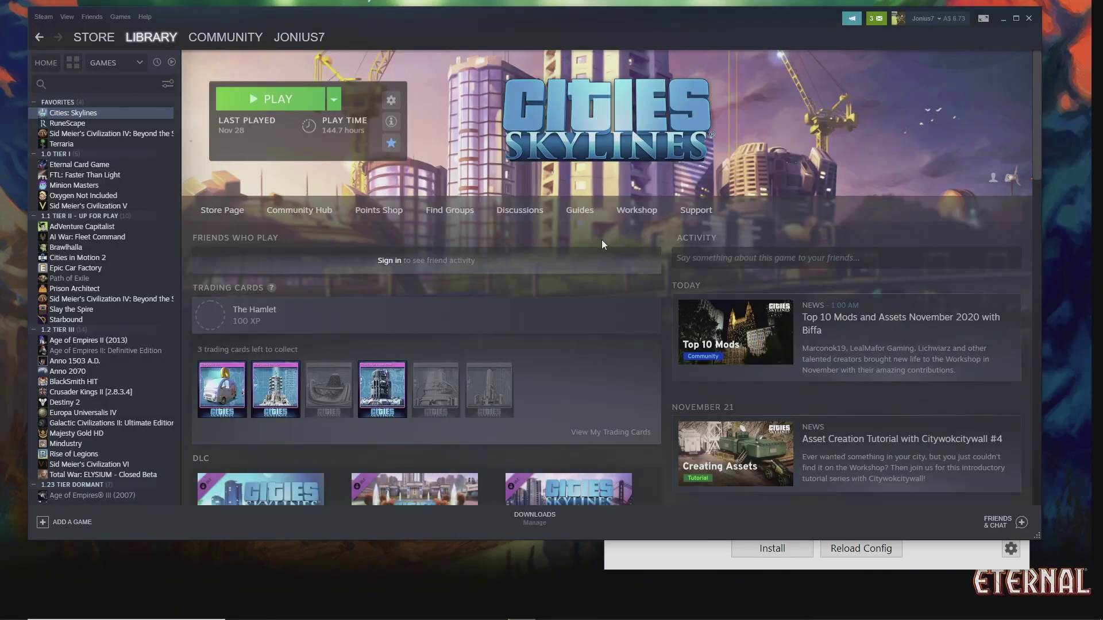
- Scroll through Cities: Skylines' expanded DLC and Screenshots sections
{"action": "scroll", "coordinate": [601, 240], "scroll_direction": "down", "scroll_amount": 4}
{"action": "scroll", "coordinate": [392, 264], "scroll_direction": "down", "scroll_amount": 1}
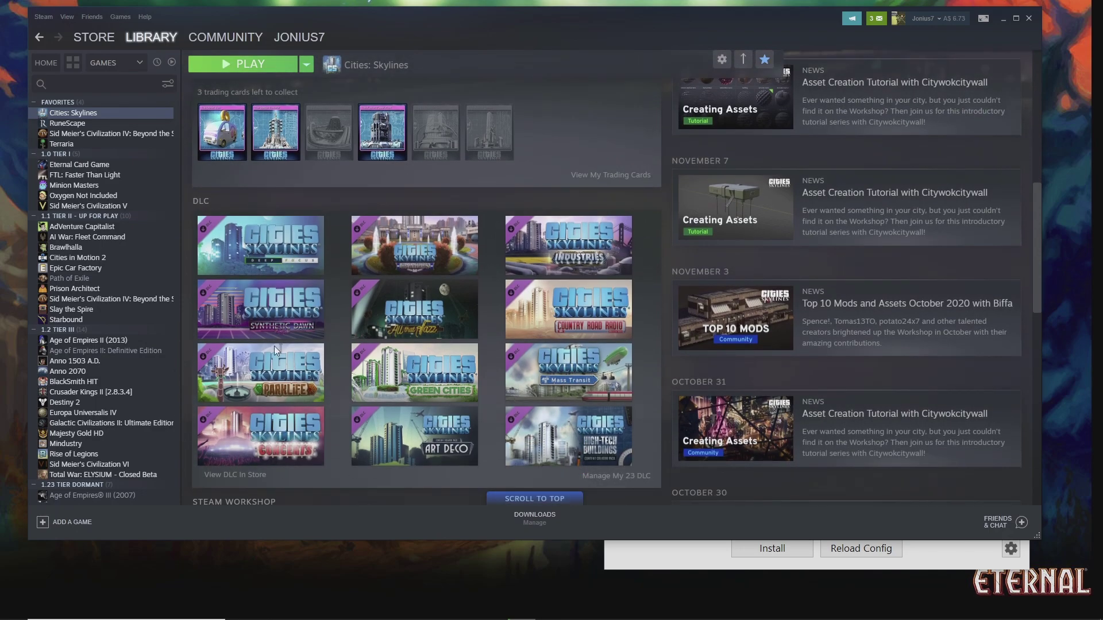
{"action": "scroll", "coordinate": [394, 370], "scroll_direction": "down", "scroll_amount": 7}
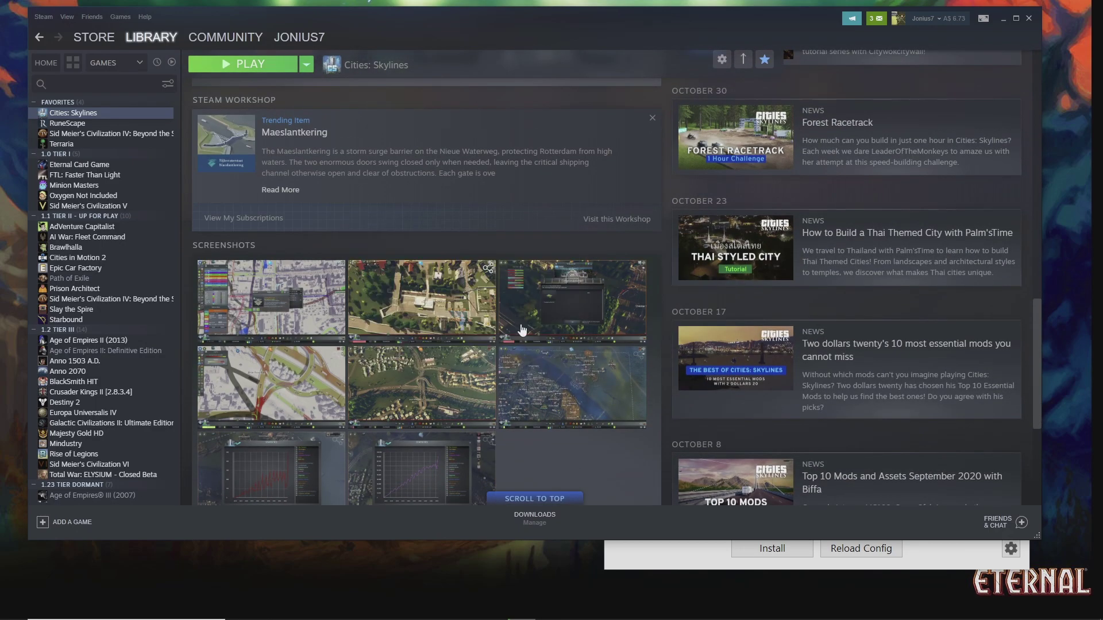
{"action": "left_click", "coordinate": [695, 560]}
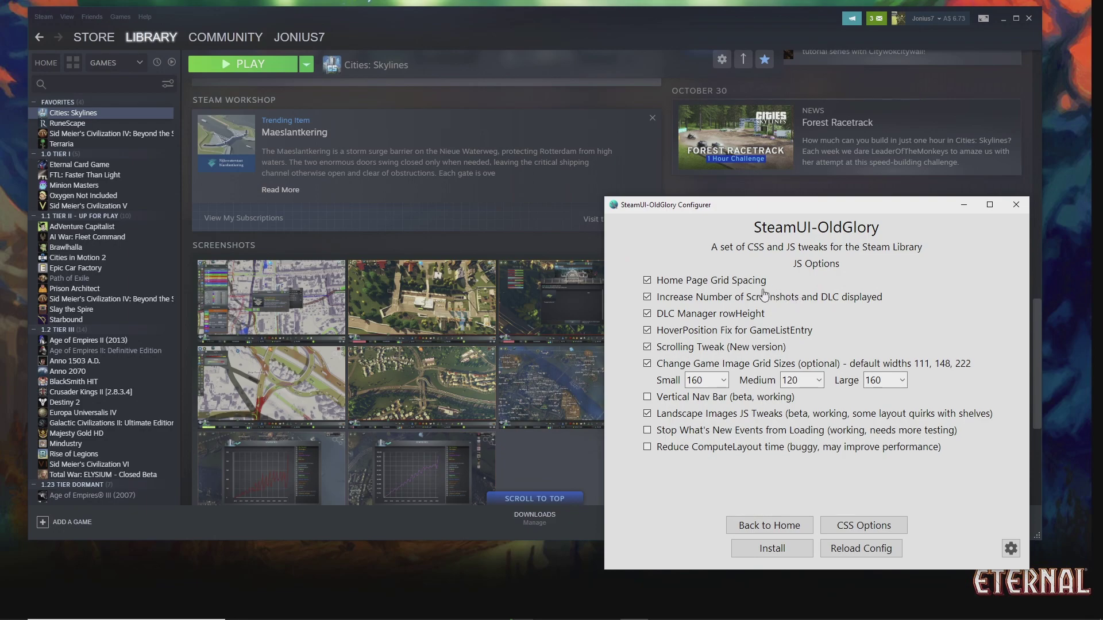
{"action": "scroll", "coordinate": [392, 203], "scroll_direction": "up", "scroll_amount": 5}
{"action": "scroll", "coordinate": [271, 236], "scroll_direction": "down", "scroll_amount": 5}
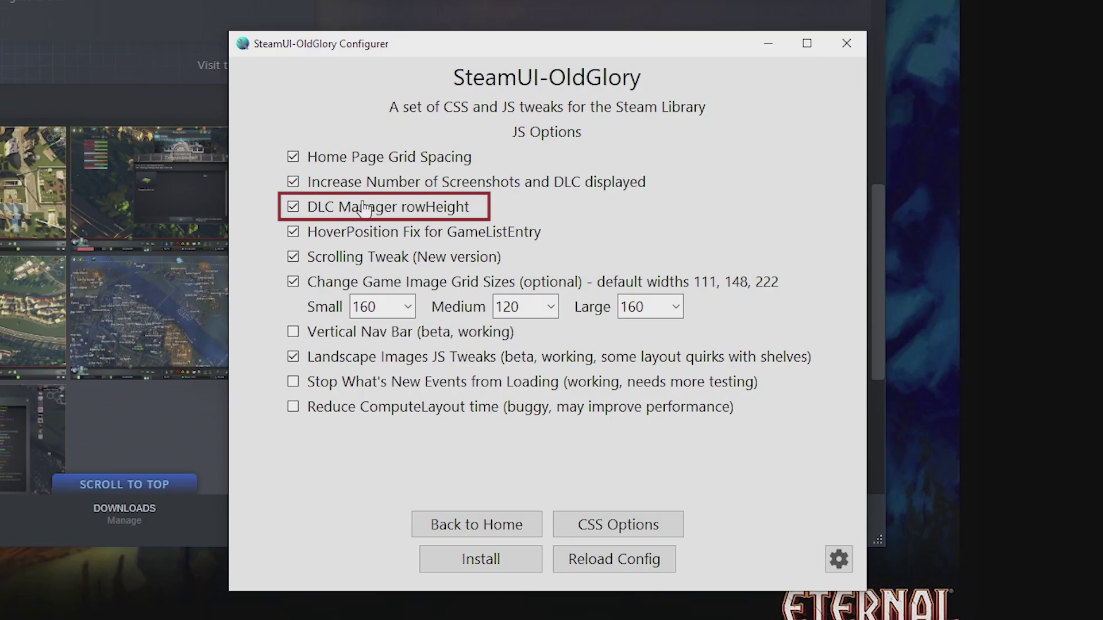
{"action": "scroll", "coordinate": [218, 114], "scroll_direction": "up", "scroll_amount": 5}
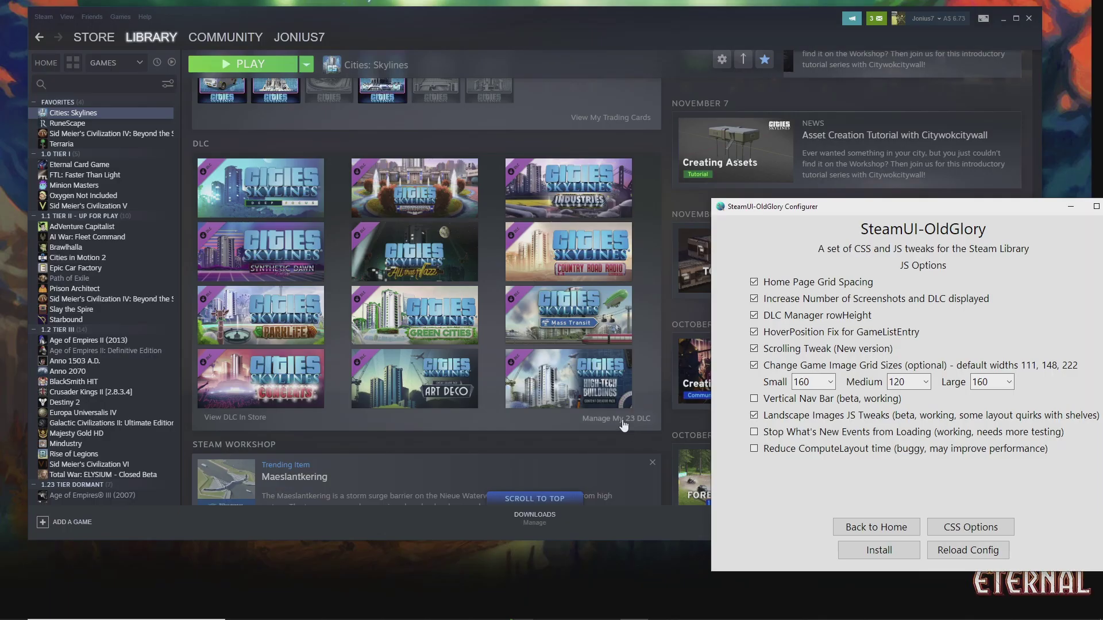
- Review the Manage My DLC list showing 23/23 DLC installed
{"action": "left_click", "coordinate": [623, 419]}
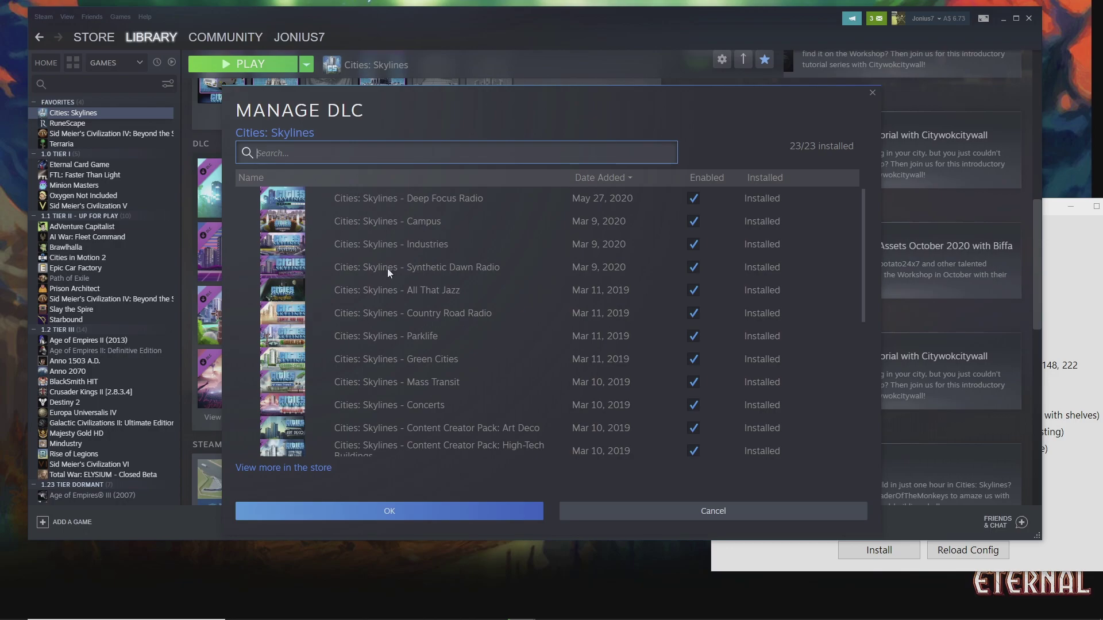
{"action": "scroll", "coordinate": [434, 242], "scroll_direction": "down", "scroll_amount": 5}
{"action": "scroll", "coordinate": [439, 267], "scroll_direction": "up", "scroll_amount": 5}
{"action": "scroll", "coordinate": [439, 273], "scroll_direction": "down", "scroll_amount": 1}
{"action": "scroll", "coordinate": [437, 290], "scroll_direction": "up", "scroll_amount": 2}
{"action": "left_click", "coordinate": [1096, 270]}
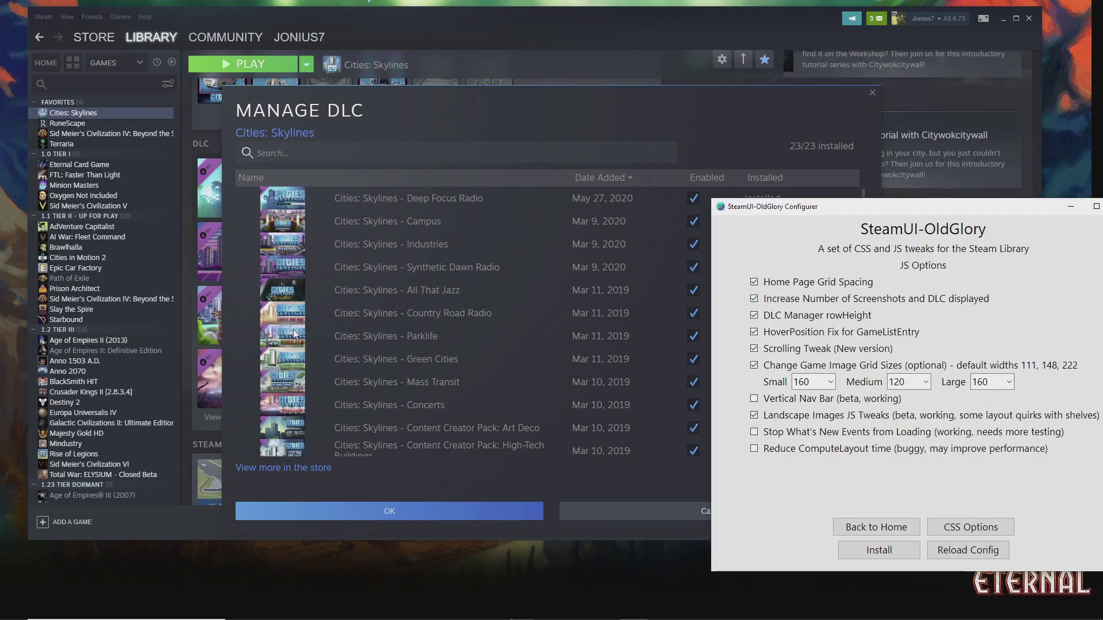
{"action": "scroll", "coordinate": [459, 322], "scroll_direction": "down", "scroll_amount": 5}
{"action": "left_click", "coordinate": [678, 246]}
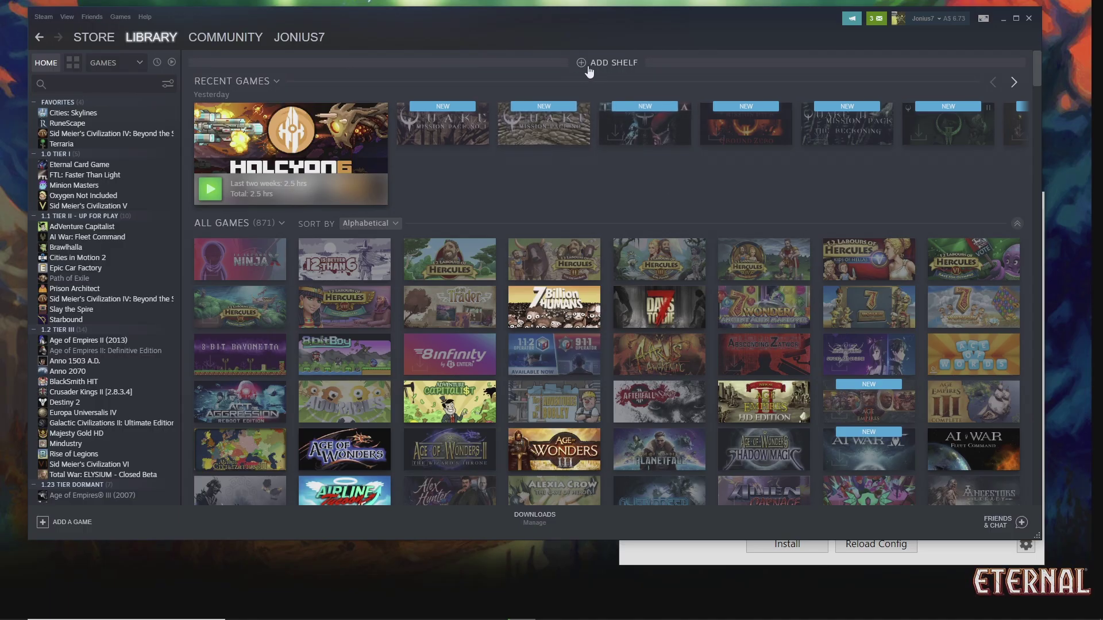
- Scroll the library home grid of enlarged images, then return to the configurer
{"action": "scroll", "coordinate": [636, 162], "scroll_direction": "down", "scroll_amount": 1}
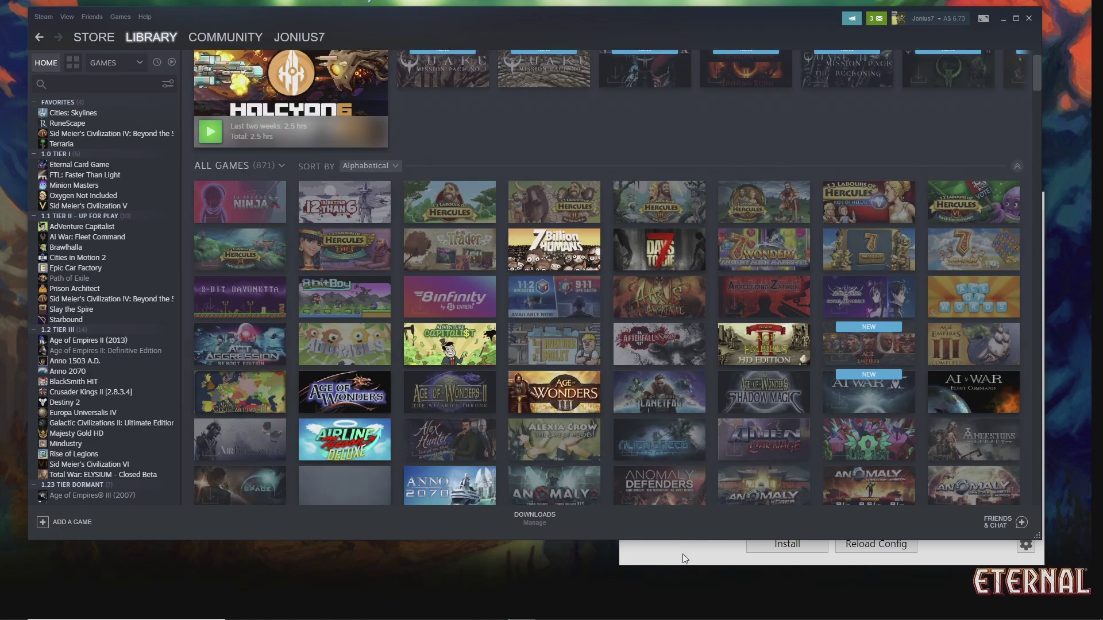
{"action": "left_click", "coordinate": [682, 556]}
{"action": "left_click", "coordinate": [1034, 90]}
{"action": "scroll", "coordinate": [1036, 81], "scroll_direction": "up", "scroll_amount": 1}
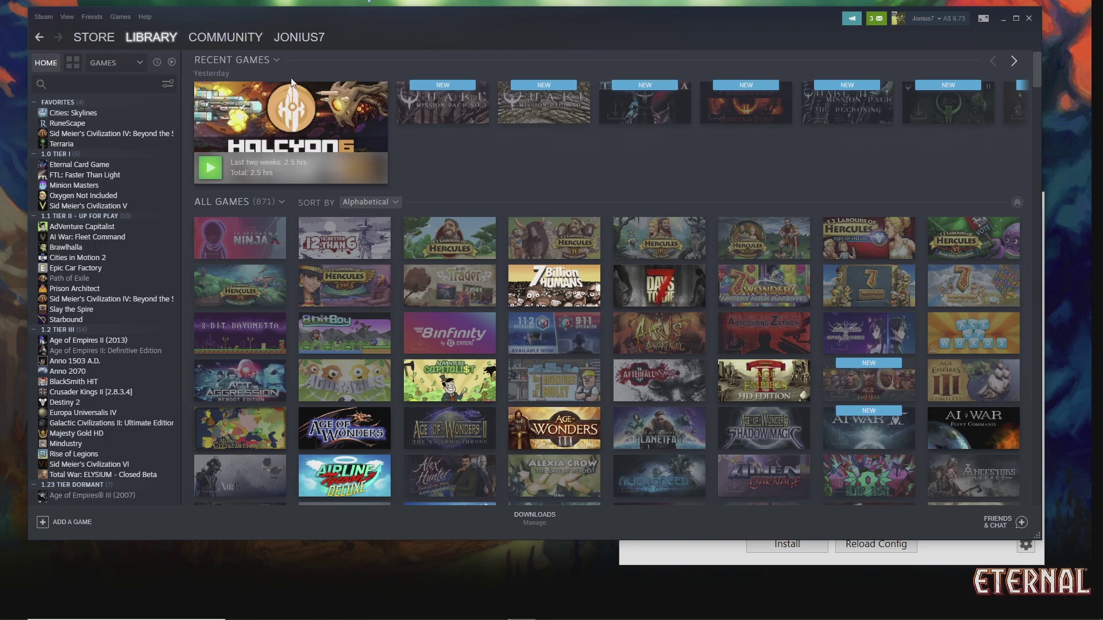
{"action": "left_click", "coordinate": [670, 561]}
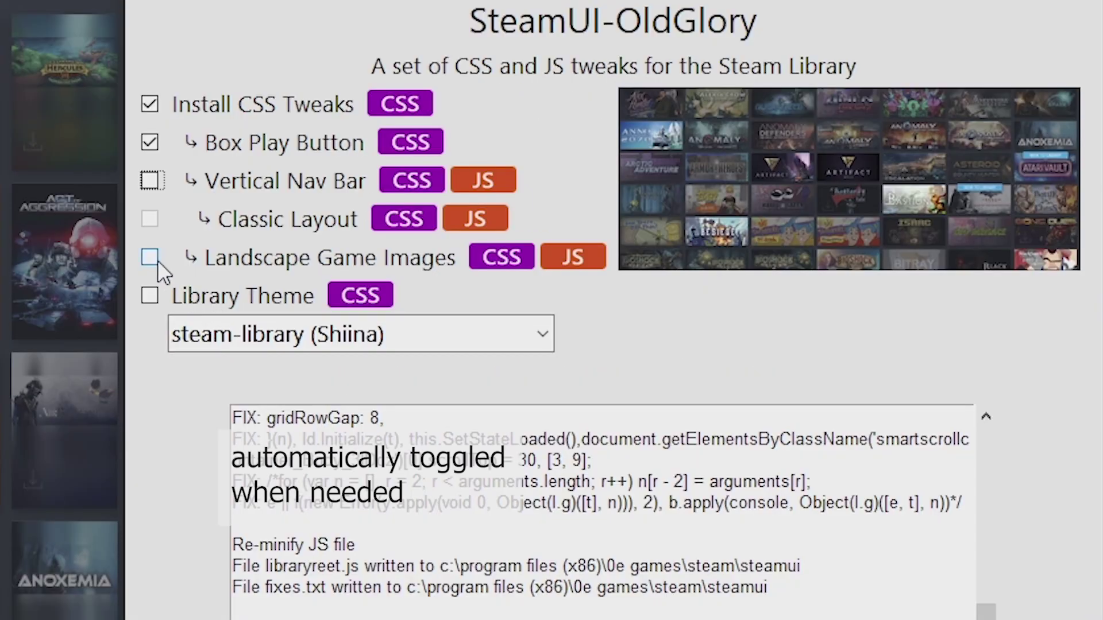
- Tick Landscape Game Images, glance at CSS Options, and return to the main tweaks page
{"action": "left_click", "coordinate": [151, 258]}
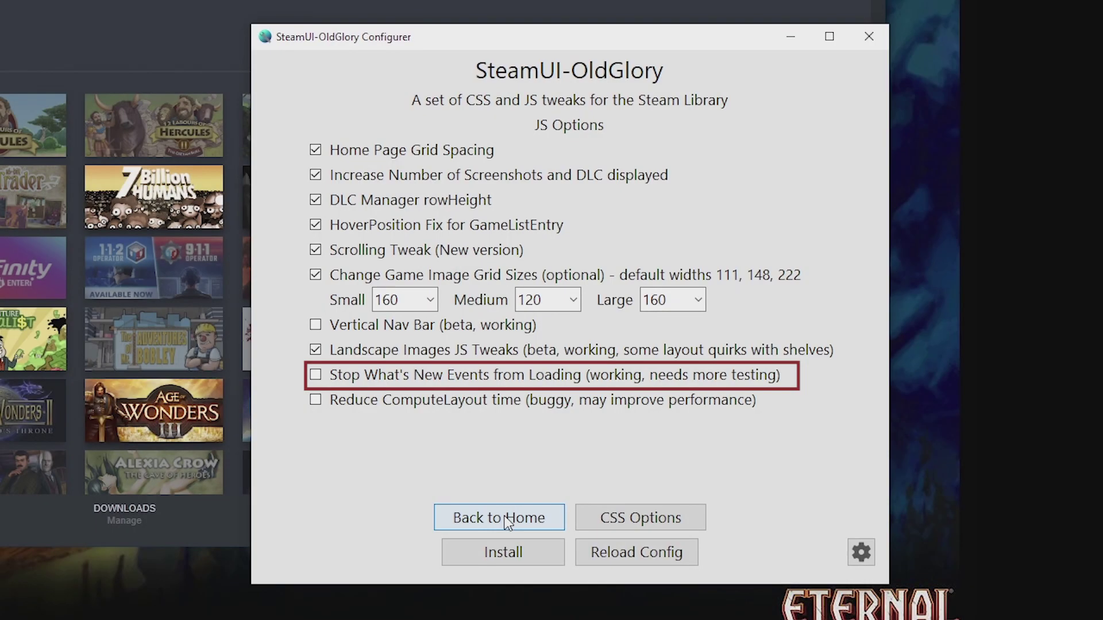
{"action": "left_click", "coordinate": [504, 517]}
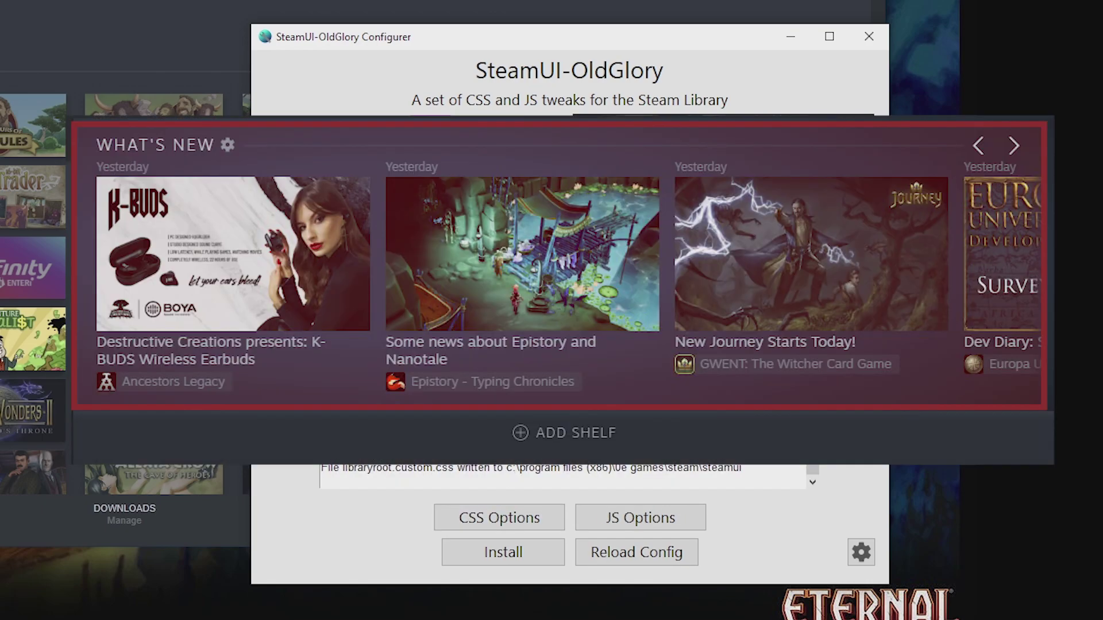
{"action": "left_click", "coordinate": [526, 523]}
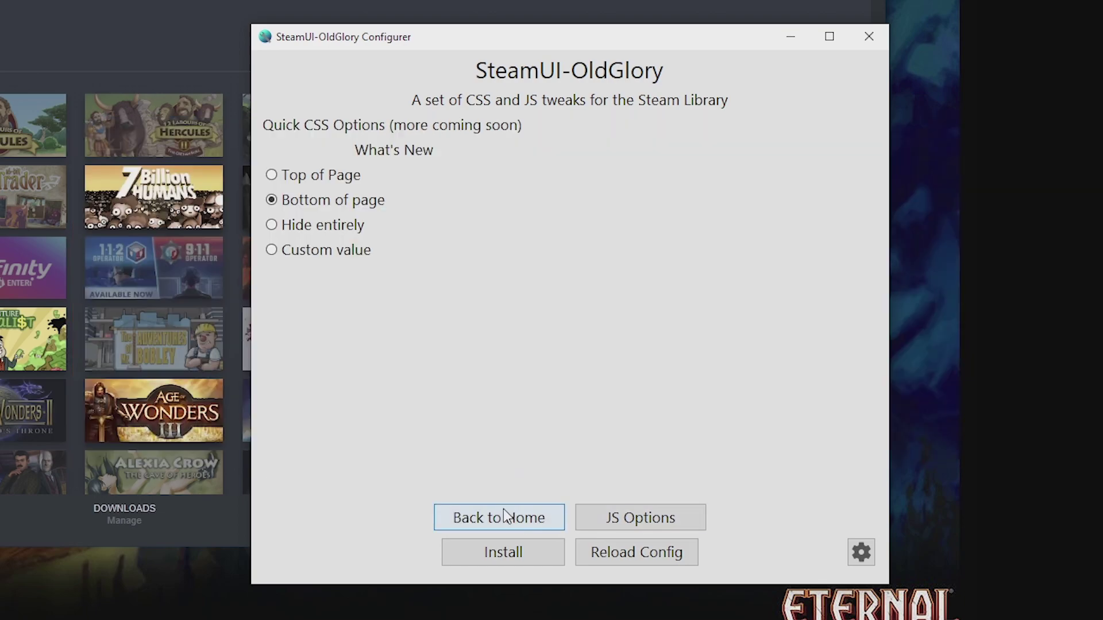
{"action": "left_click", "coordinate": [504, 516]}
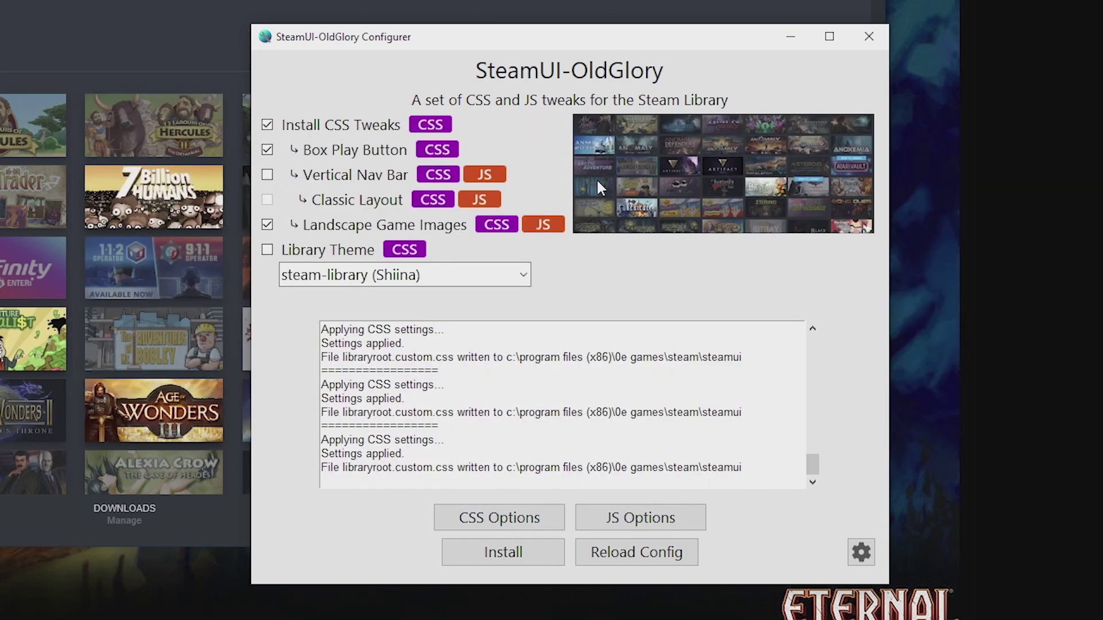
- Set What's New to Top of Page and untick Stop What's New Events from Loading
{"action": "left_click", "coordinate": [509, 520]}
{"action": "left_click", "coordinate": [271, 175]}
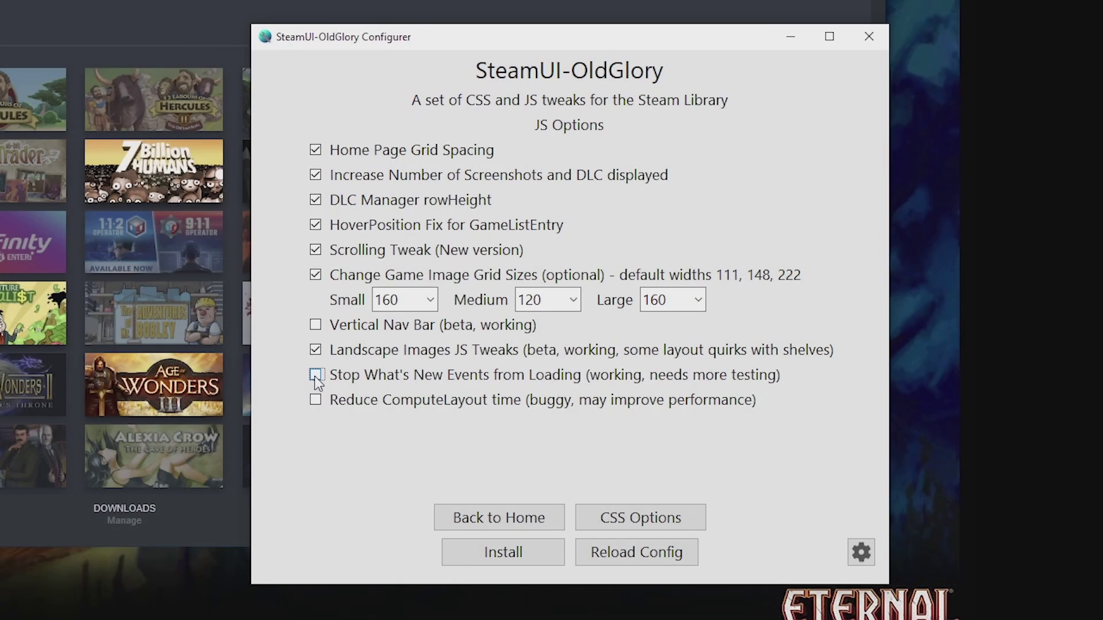
{"action": "left_click", "coordinate": [662, 425]}
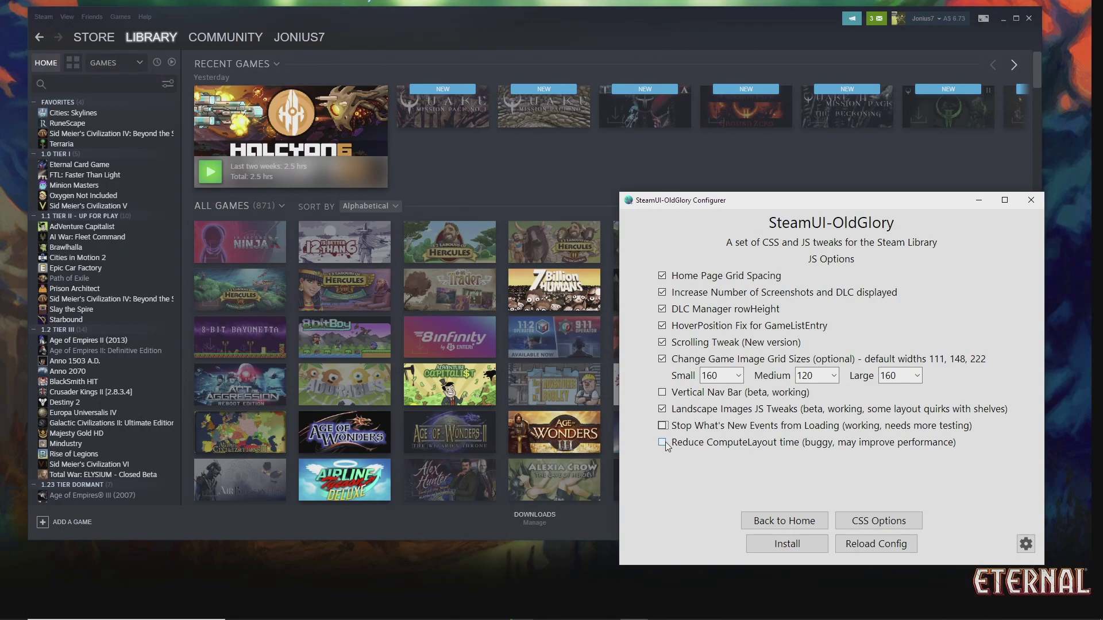
- Scroll down the Steam Library grid to watch the game thumbnails reload
{"action": "left_click", "coordinate": [597, 199]}
{"action": "scroll", "coordinate": [690, 301], "scroll_direction": "down", "scroll_amount": 10}
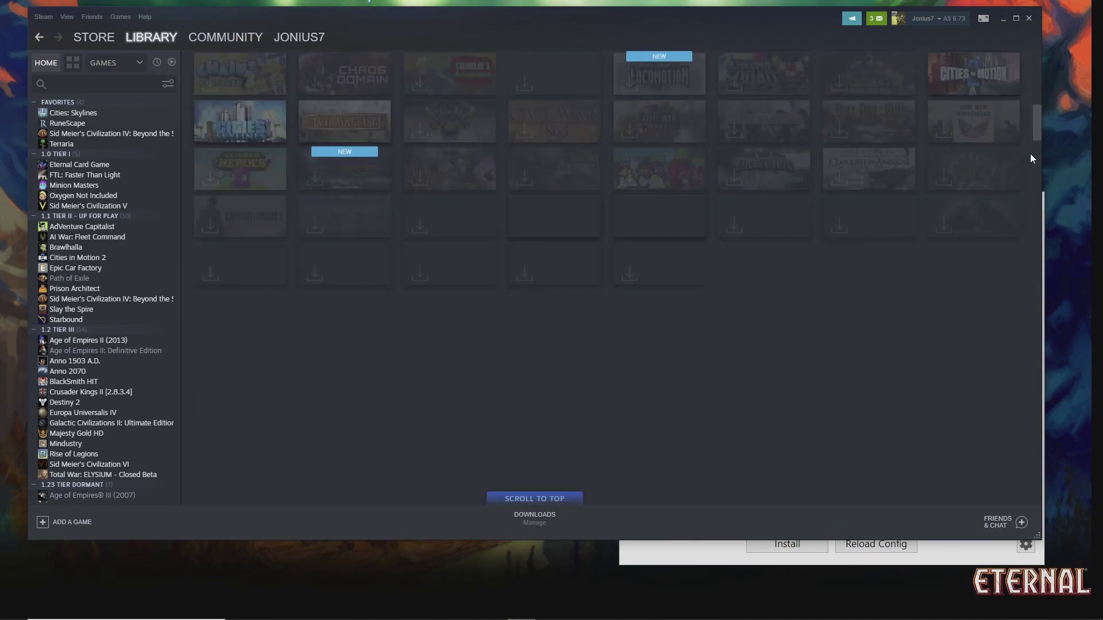
{"action": "scroll", "coordinate": [1036, 132], "scroll_direction": "down", "scroll_amount": 10}
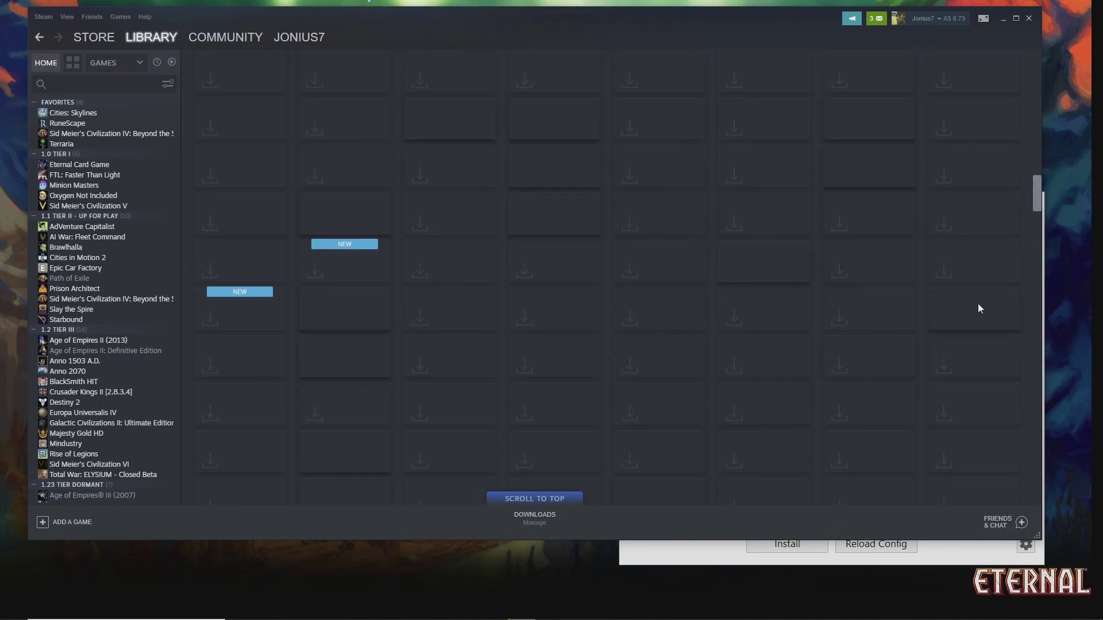